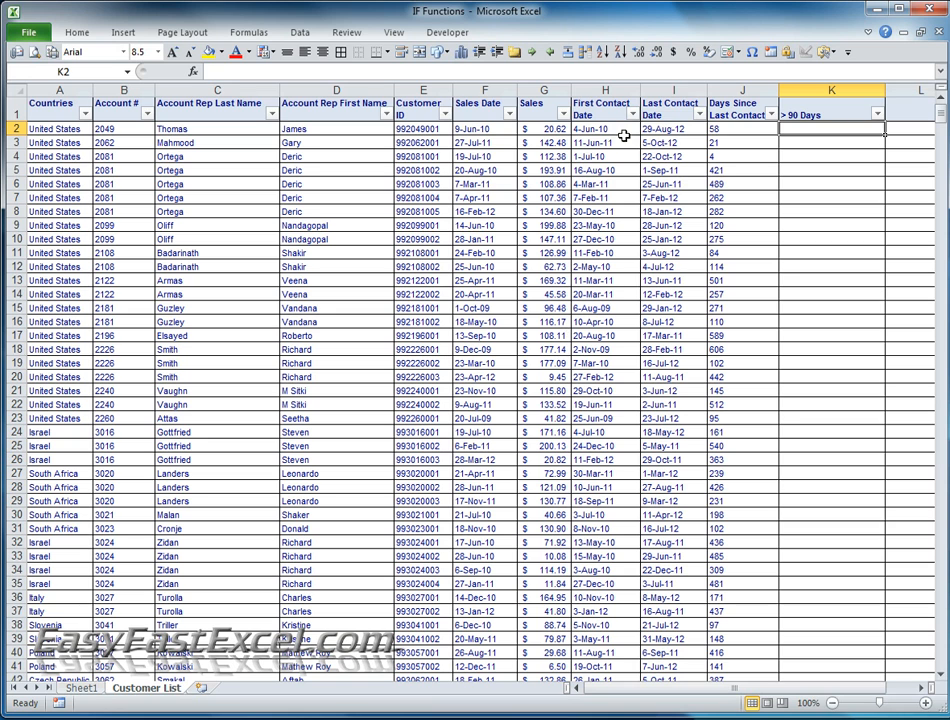
# - Start an IF formula in K2 that tests whether the days since last contact in J2 exceed 90
pyautogui.click(667, 114)
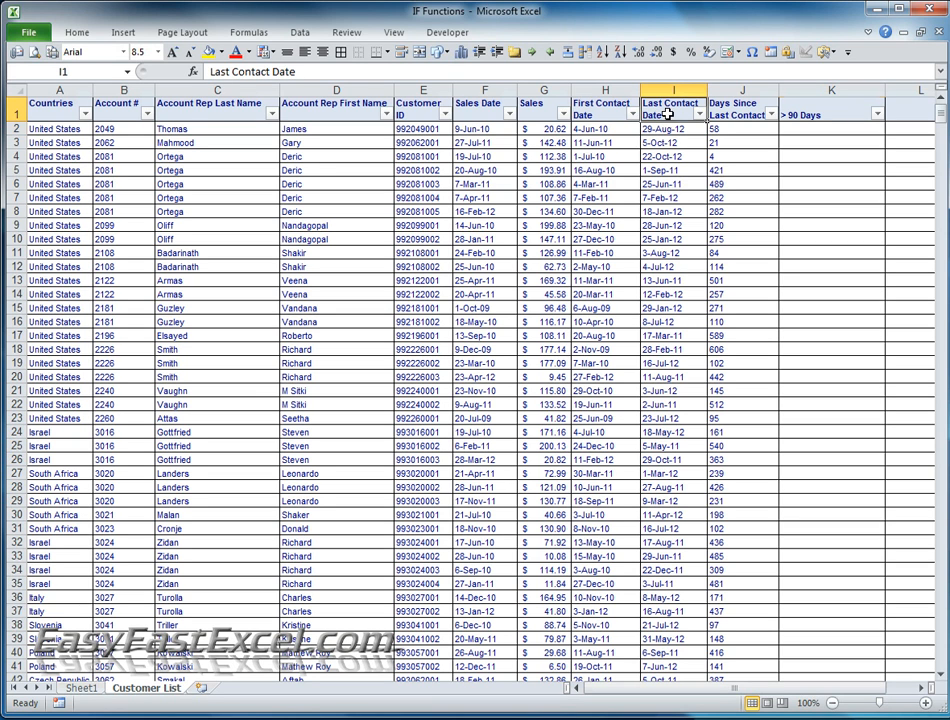
pyautogui.click(733, 108)
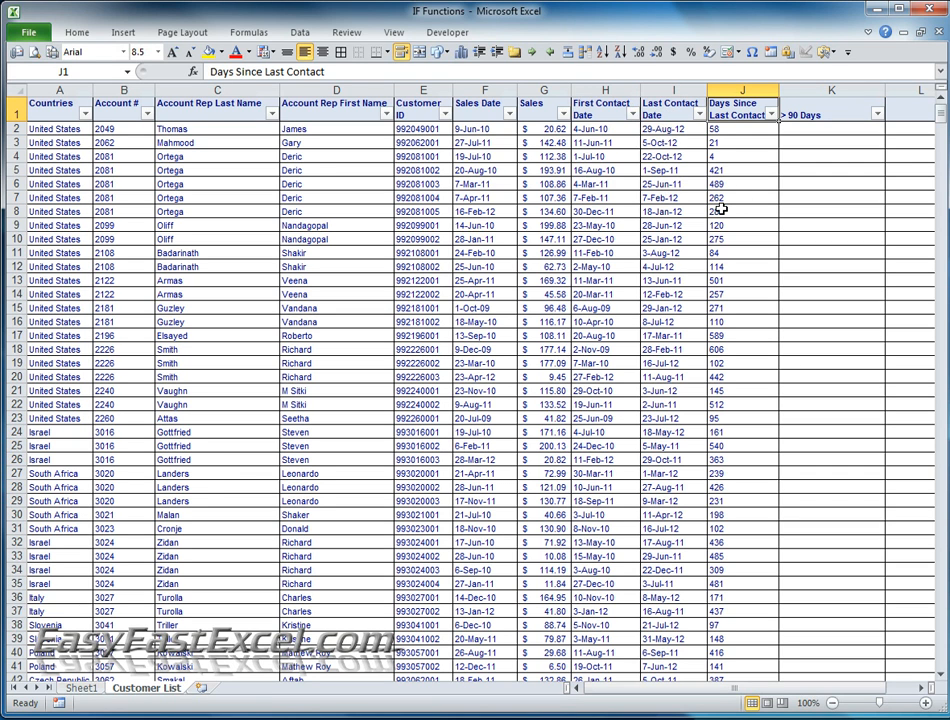
pyautogui.click(723, 142)
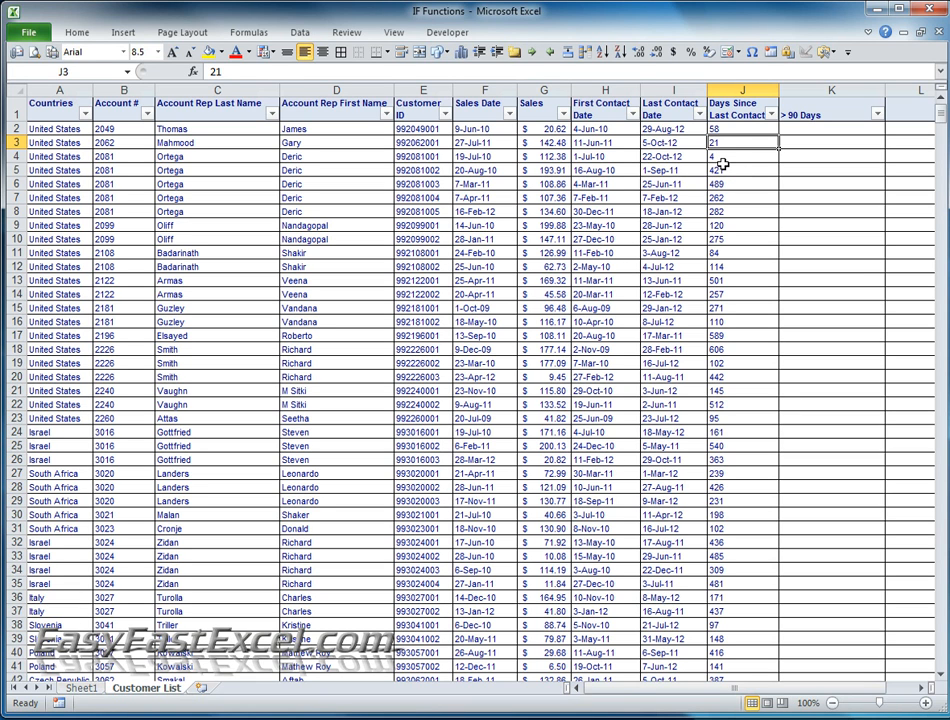
pyautogui.click(789, 117)
pyautogui.press('Down')
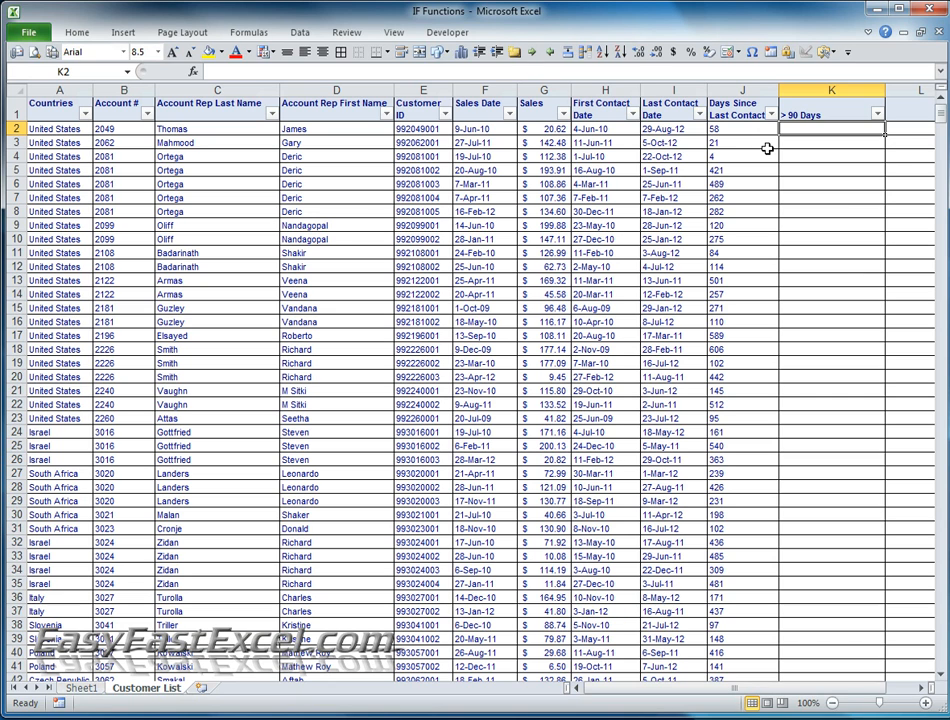
pyautogui.write('=if(')
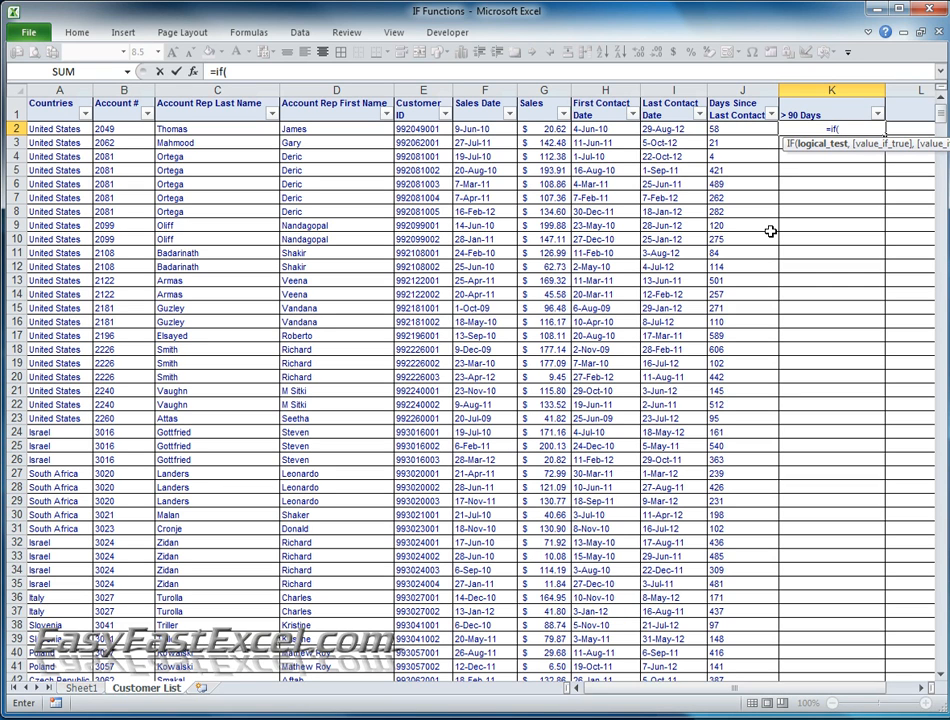
pyautogui.click(722, 128)
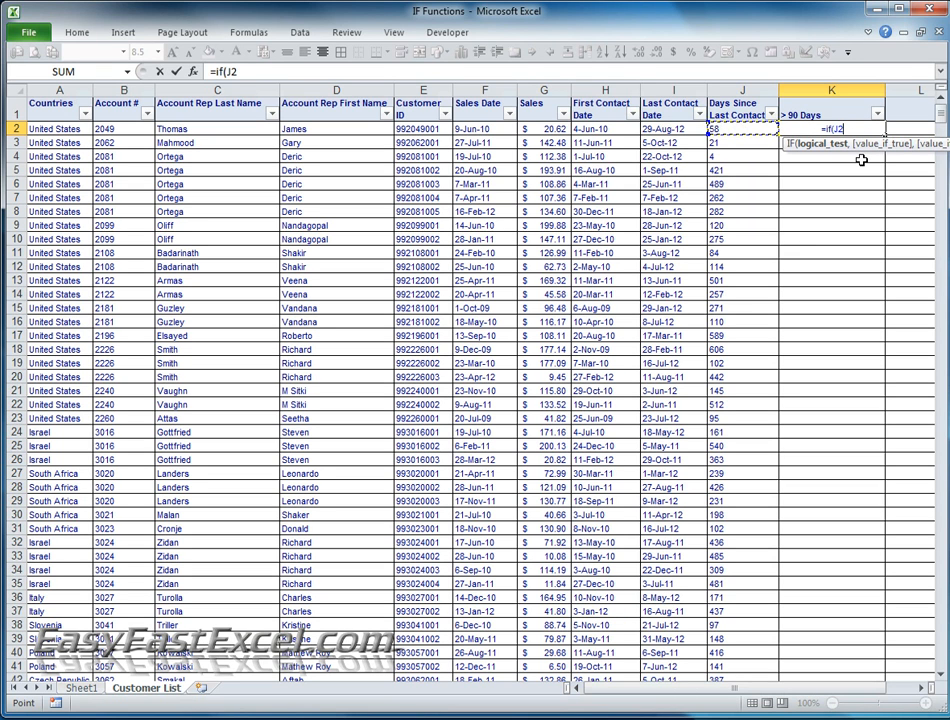
pyautogui.write('>')
pyautogui.write('90,')
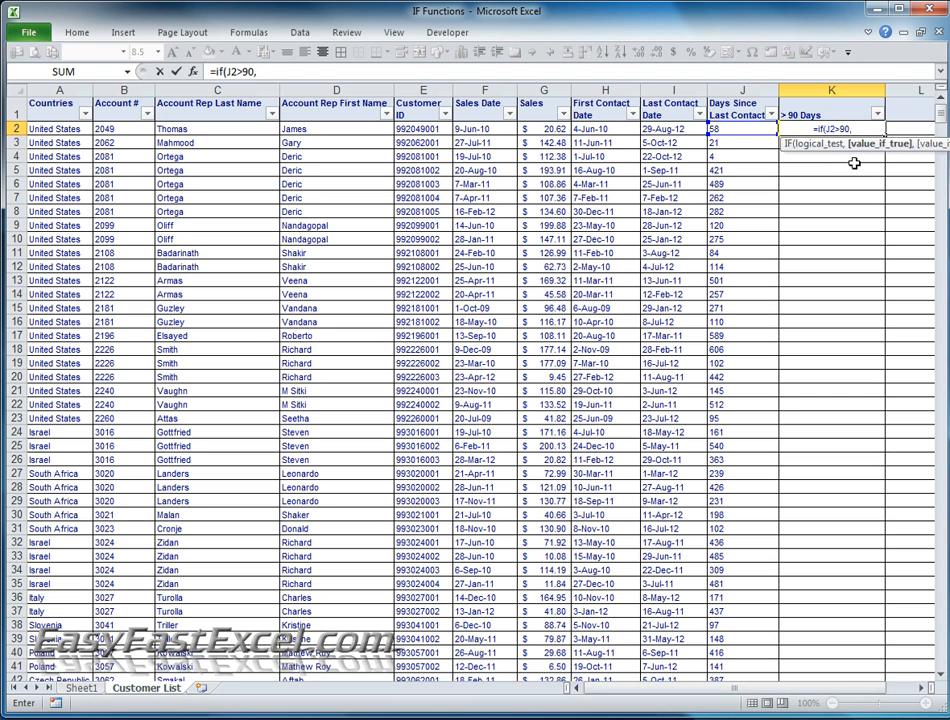
# - Add the quoted text "TRUE" as the value-if-true argument of the K2 formula
pyautogui.write('R')
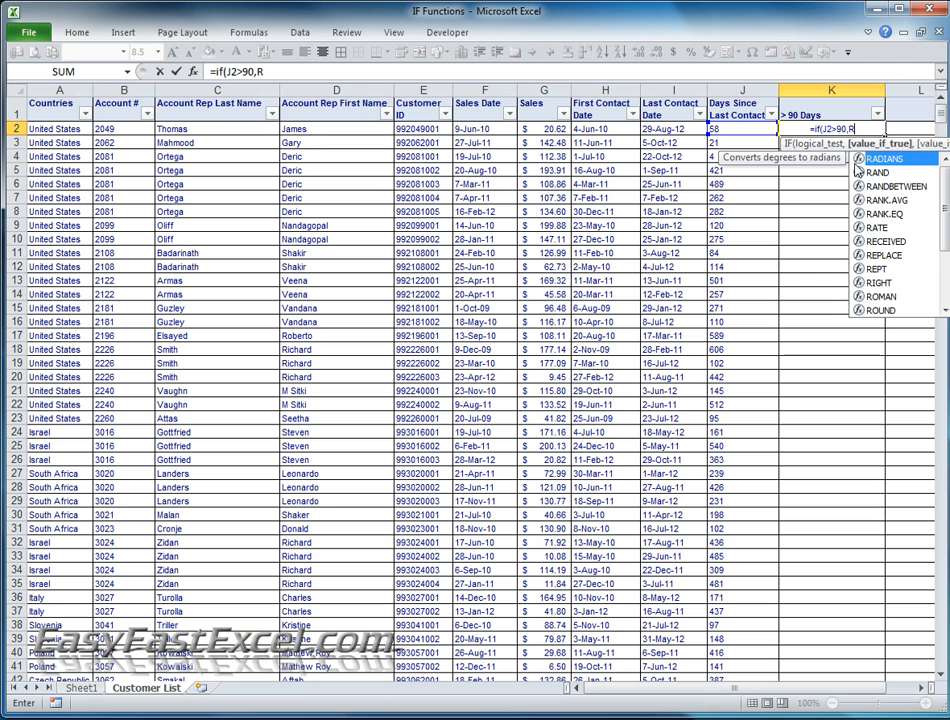
pyautogui.press('BackSpace')
pyautogui.write('T')
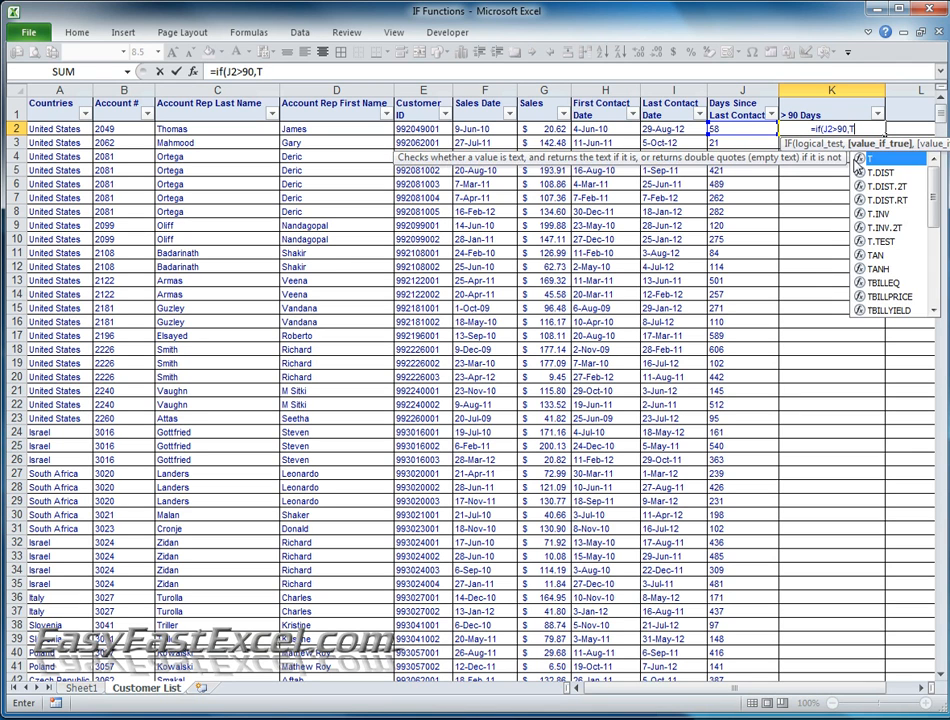
pyautogui.write('RUE')
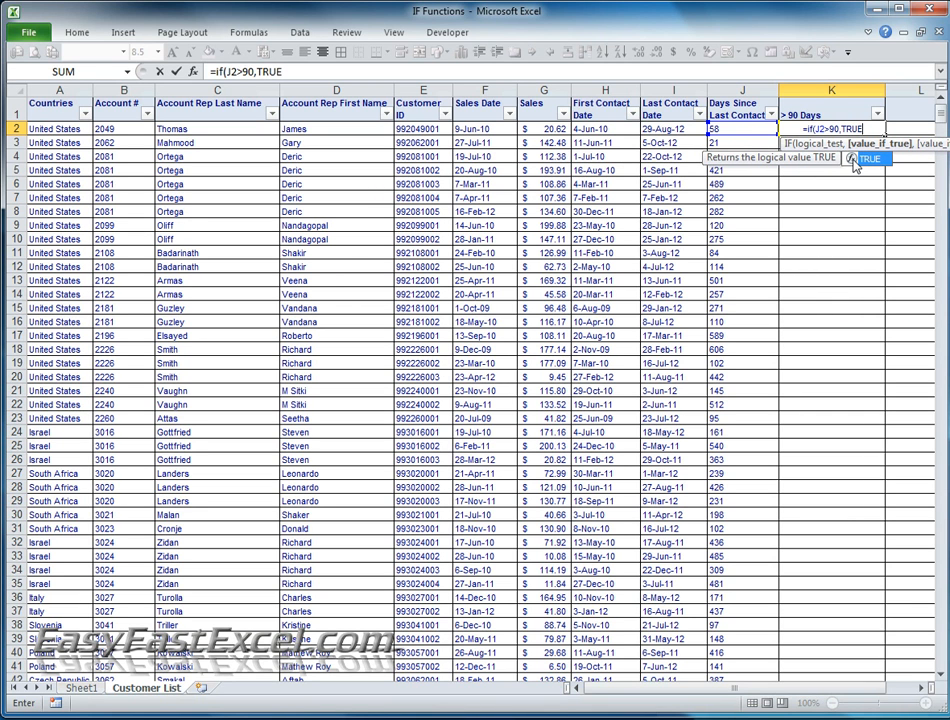
pyautogui.click(293, 68)
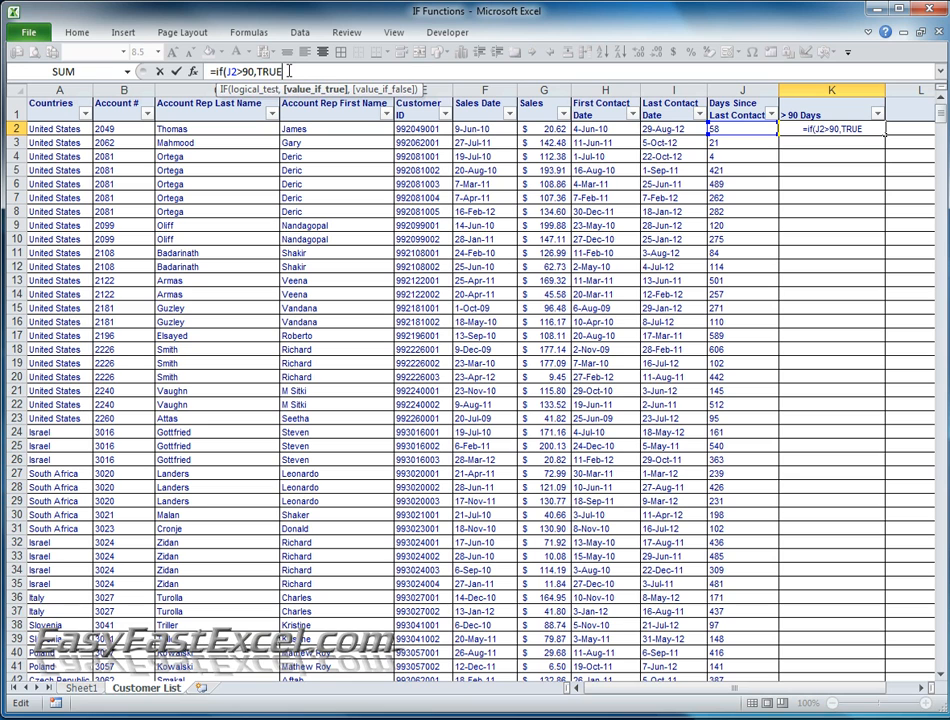
pyautogui.write('"')
pyautogui.click(259, 72)
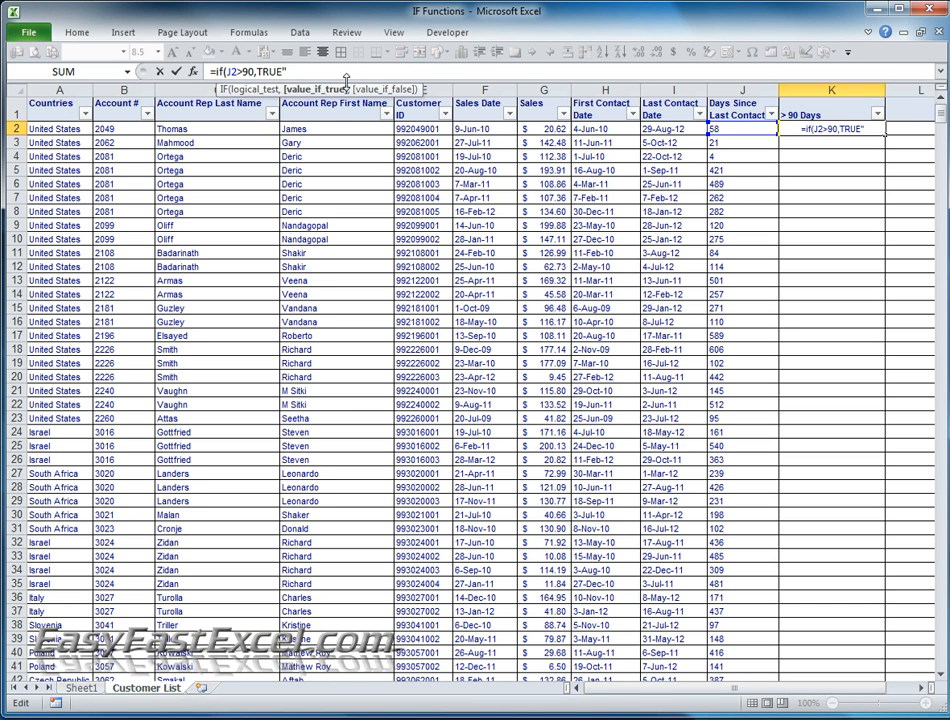
pyautogui.write('"')
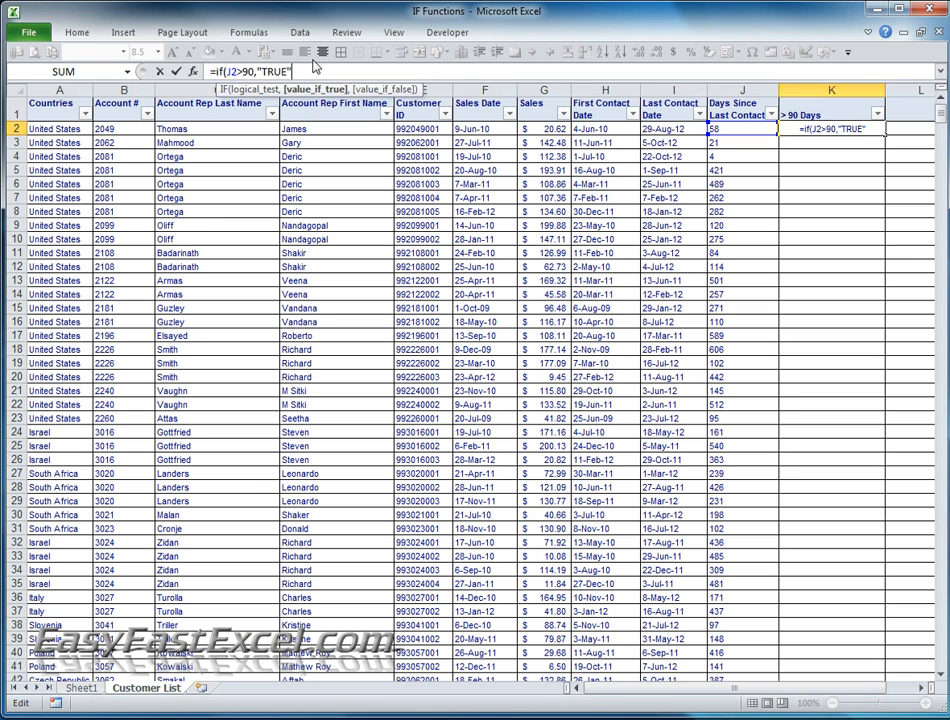
# - Add "FALSE" as the value-if-false argument, enter the K2 formula, and compare its result with J2
pyautogui.write(',')
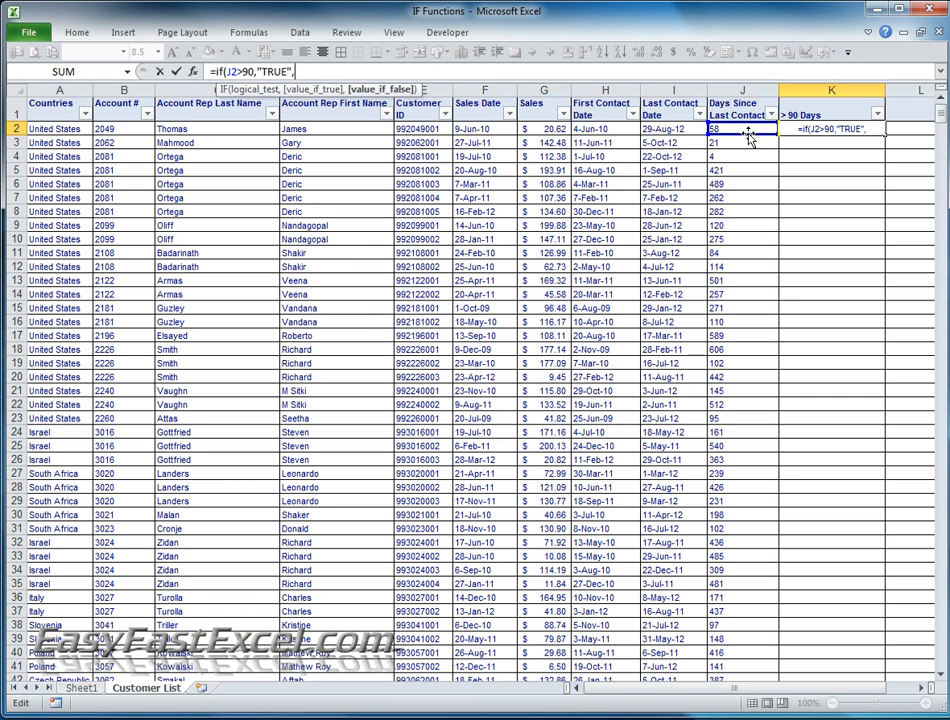
pyautogui.write('"')
pyautogui.write('FA')
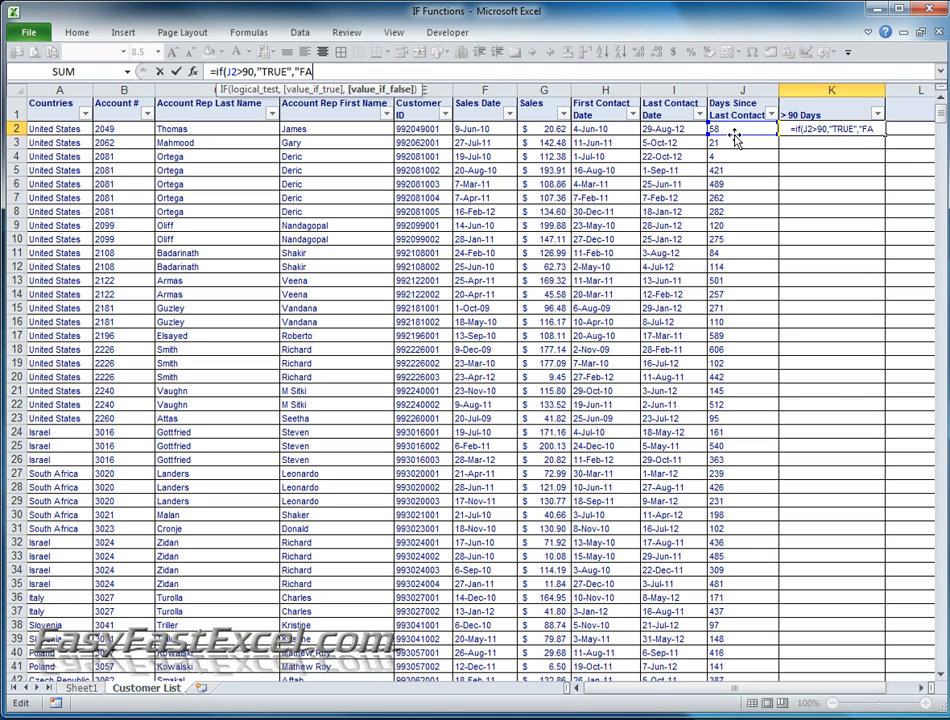
pyautogui.write('LSE")')
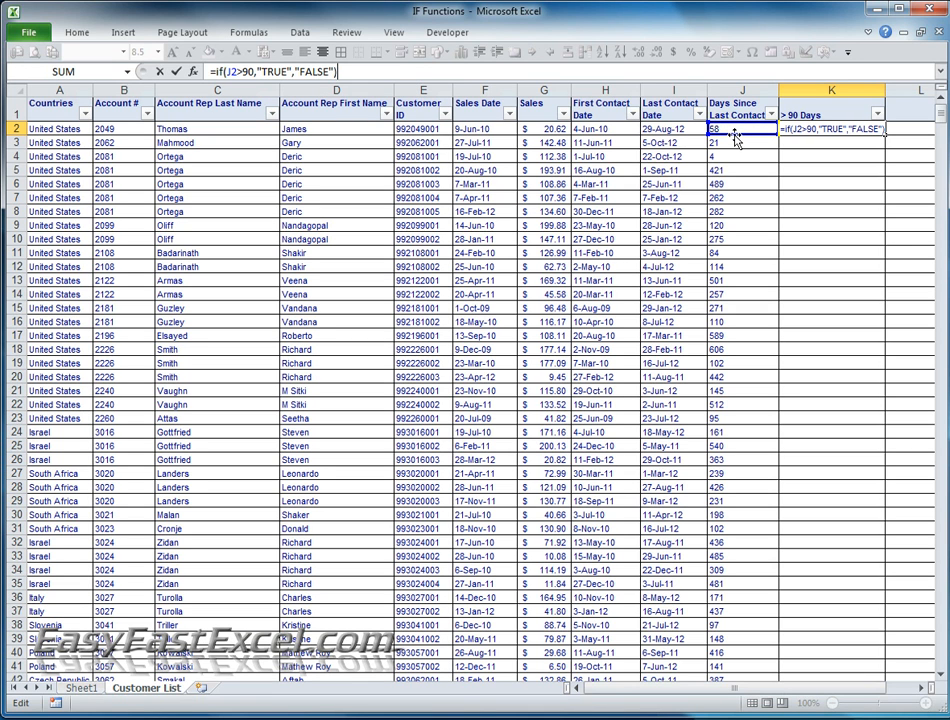
pyautogui.press('Return')
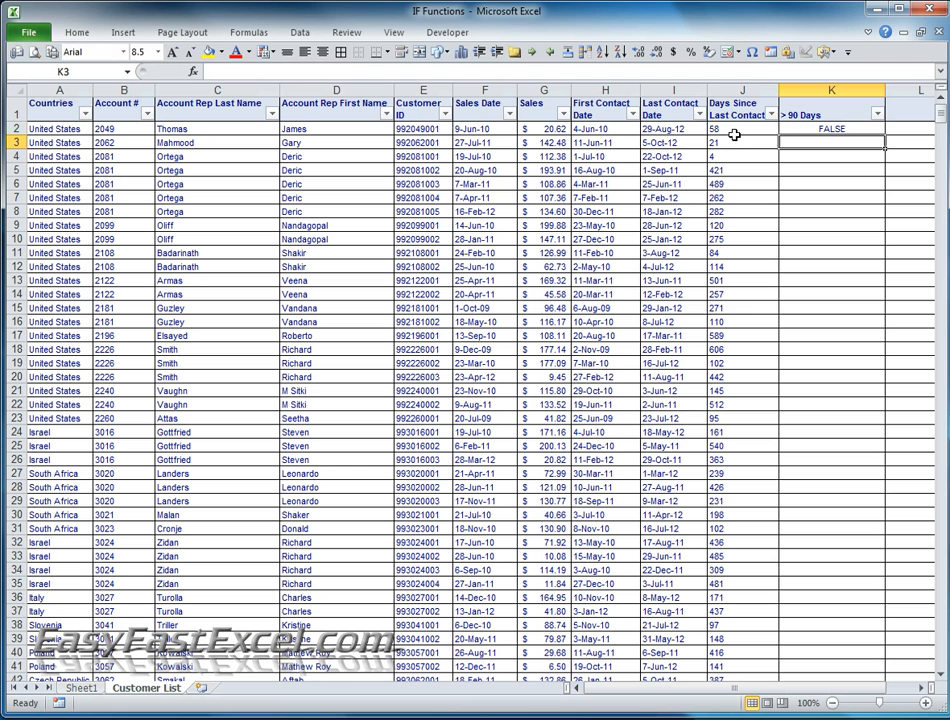
pyautogui.click(820, 130)
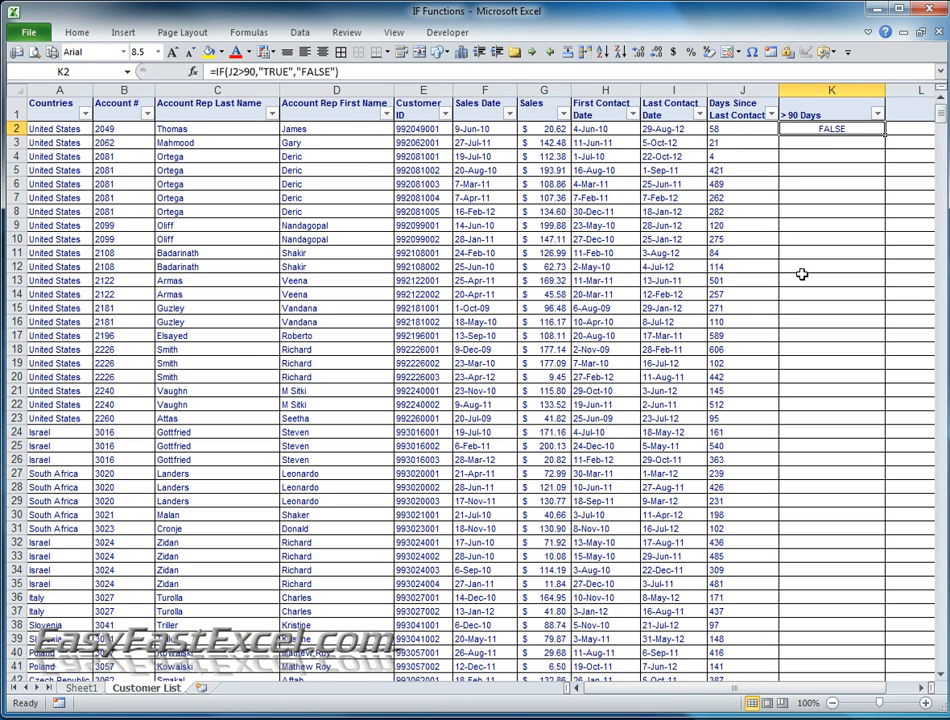
pyautogui.press('Left')
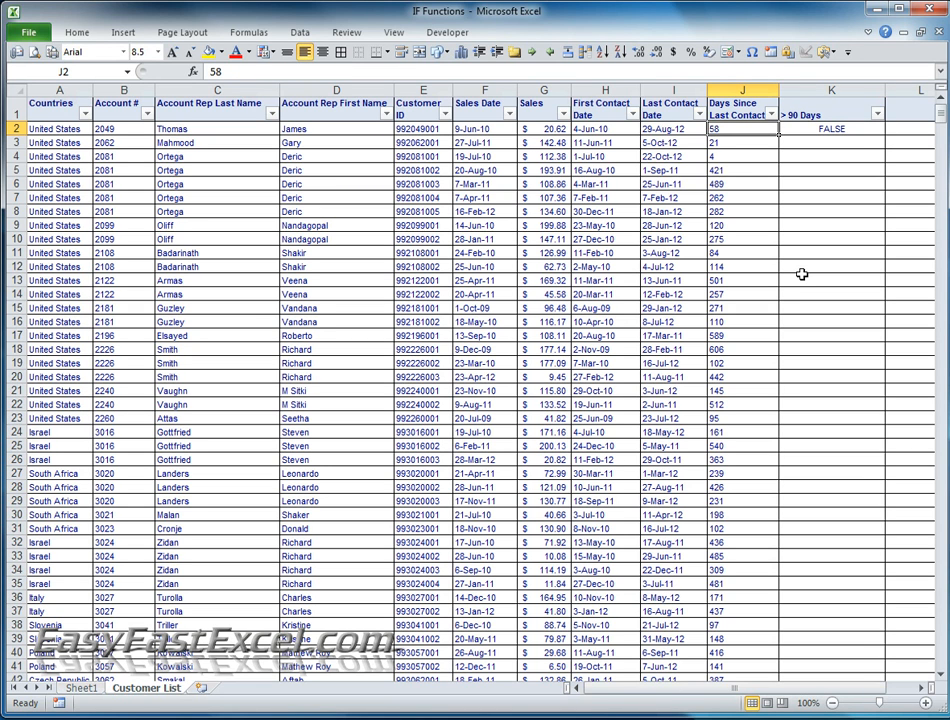
pyautogui.press('Right')
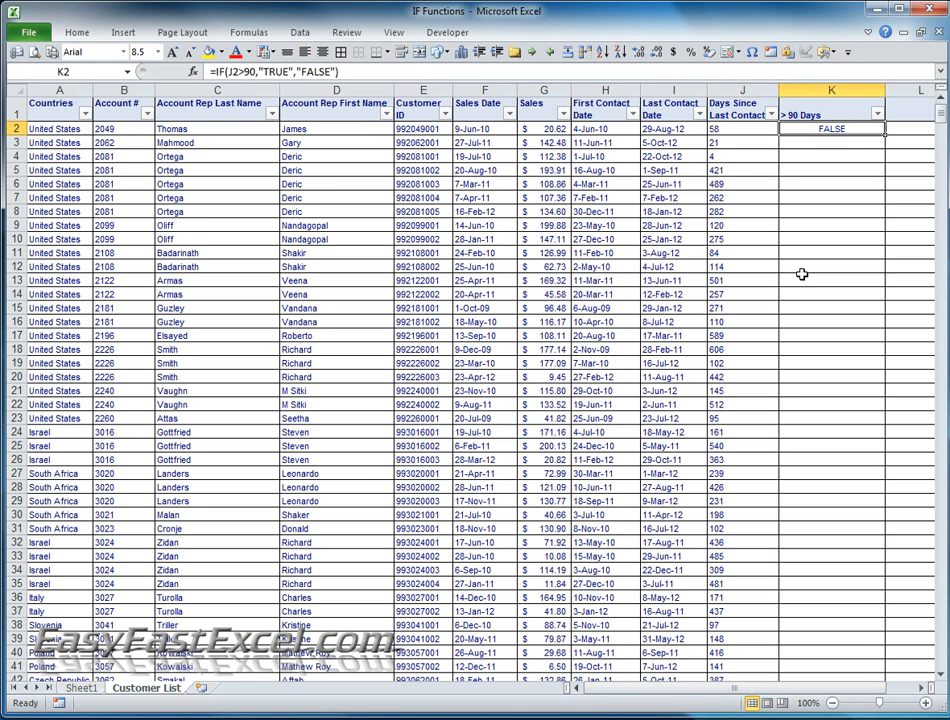
# - Change the column header in K1 to "Customers that have not been contacted > 90 Days"
pyautogui.click(797, 114)
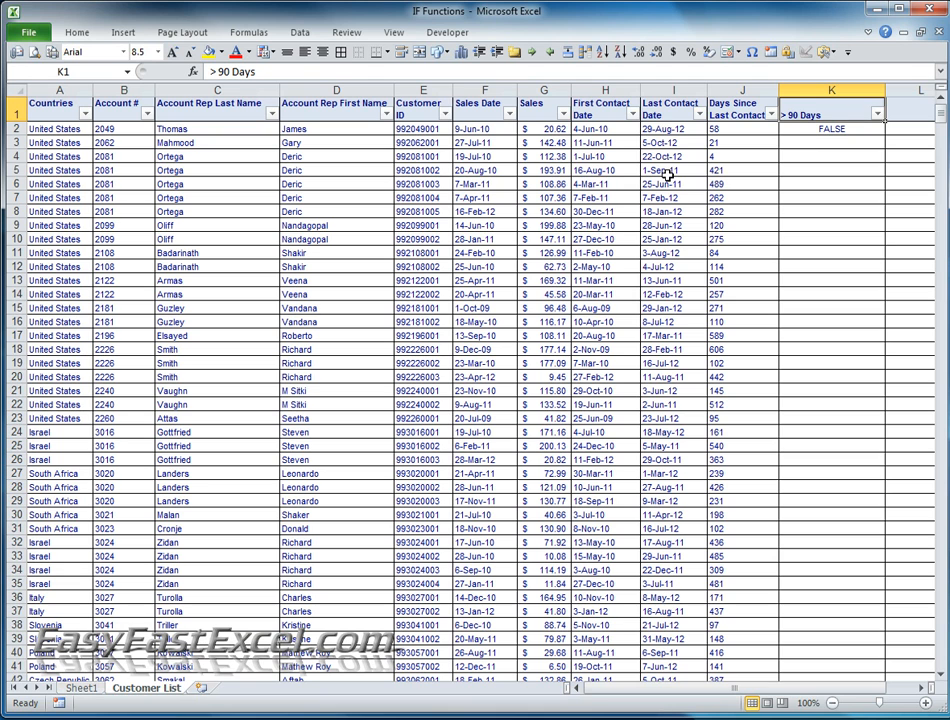
pyautogui.click(818, 130)
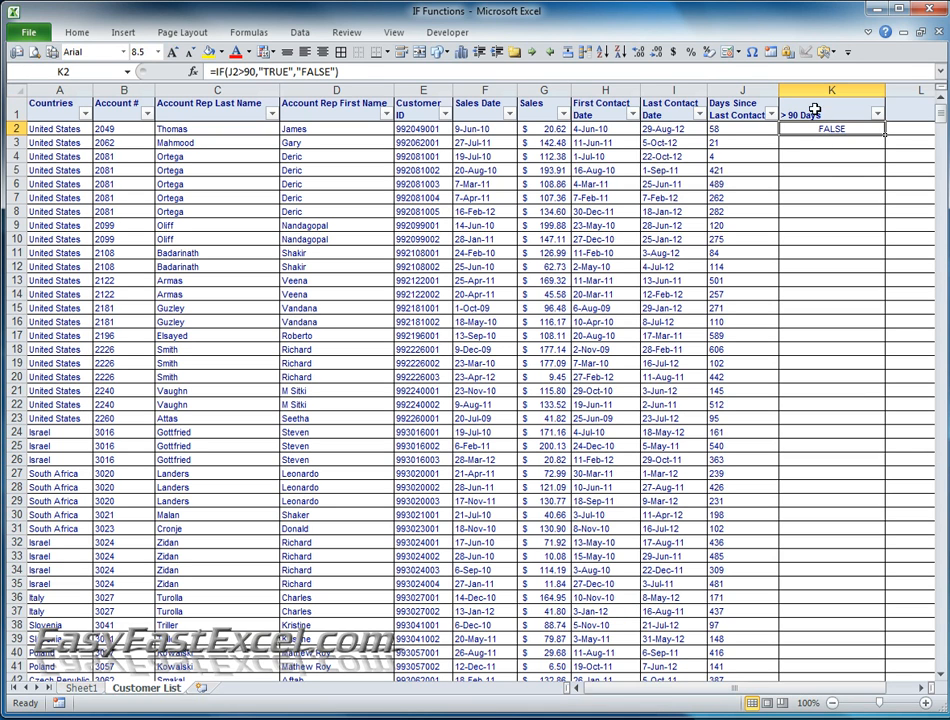
pyautogui.click(816, 111)
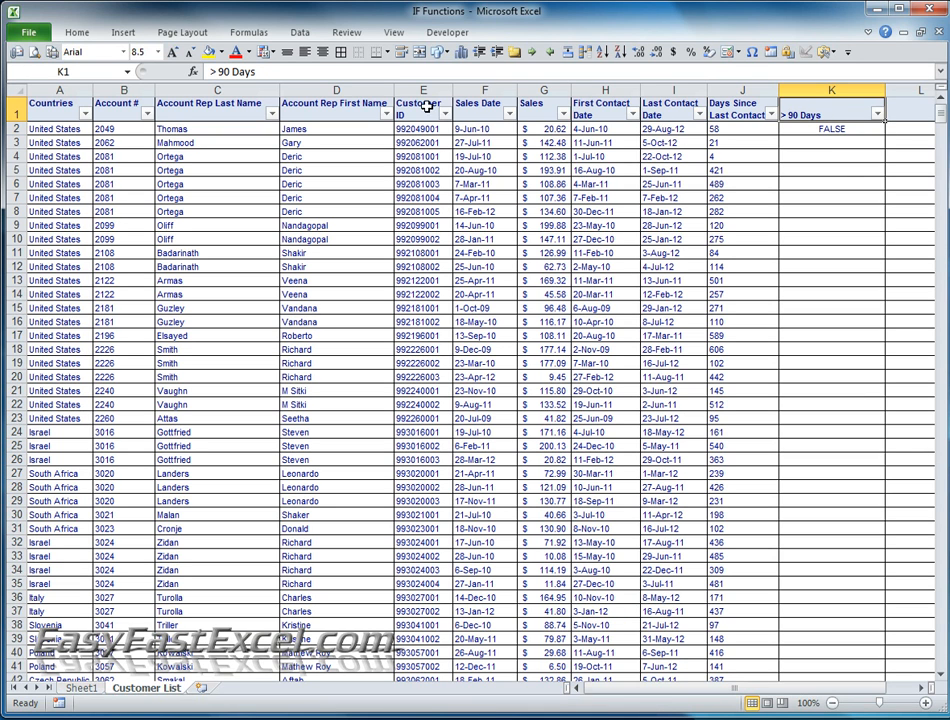
pyautogui.click(209, 71)
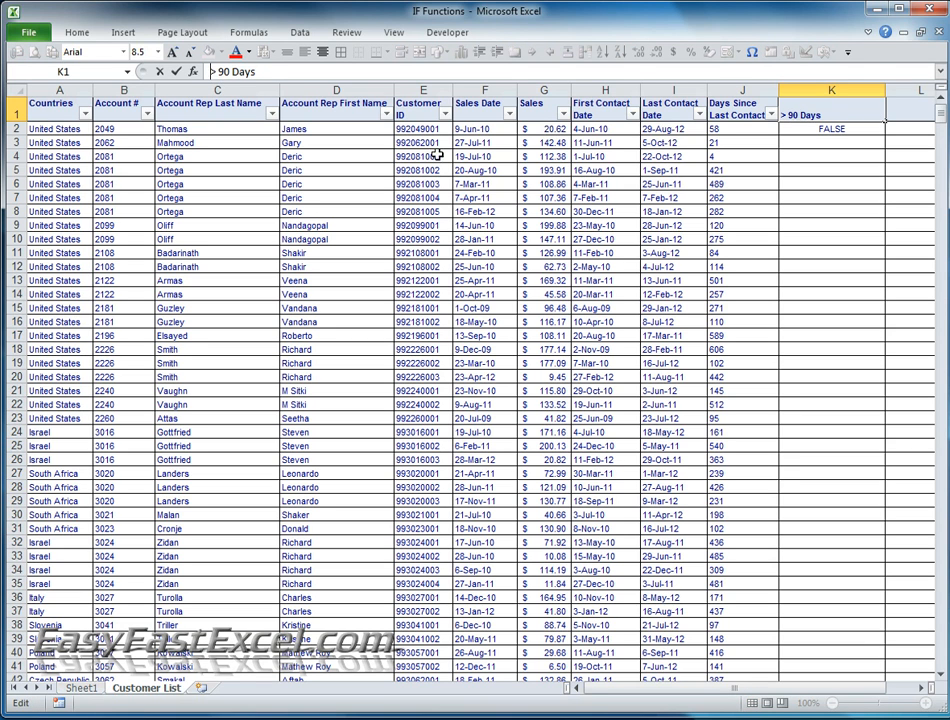
pyautogui.write('o')
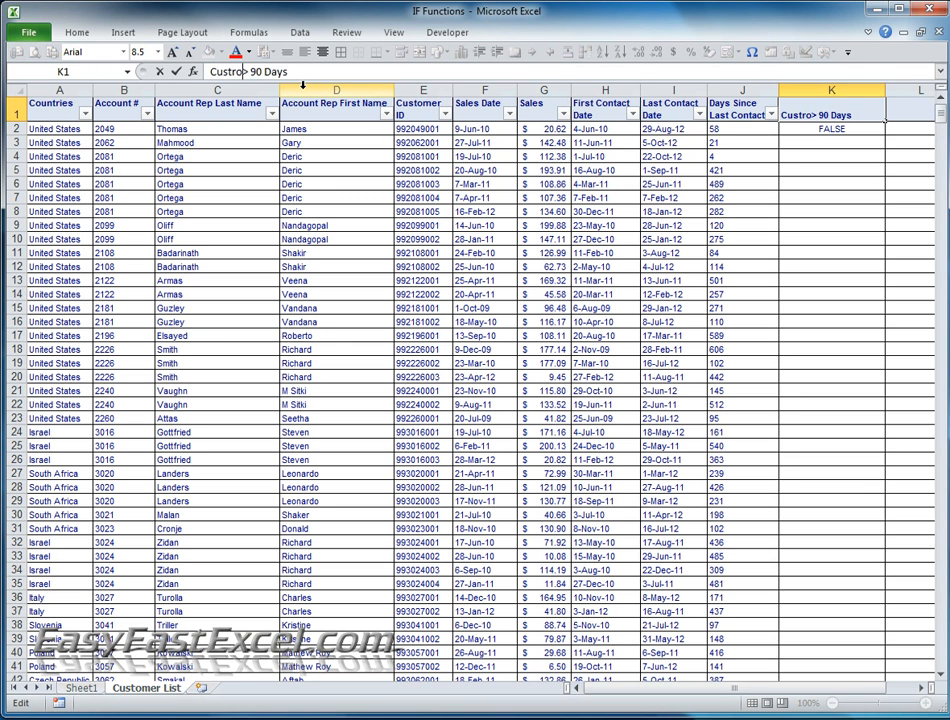
pyautogui.write('mers that we')
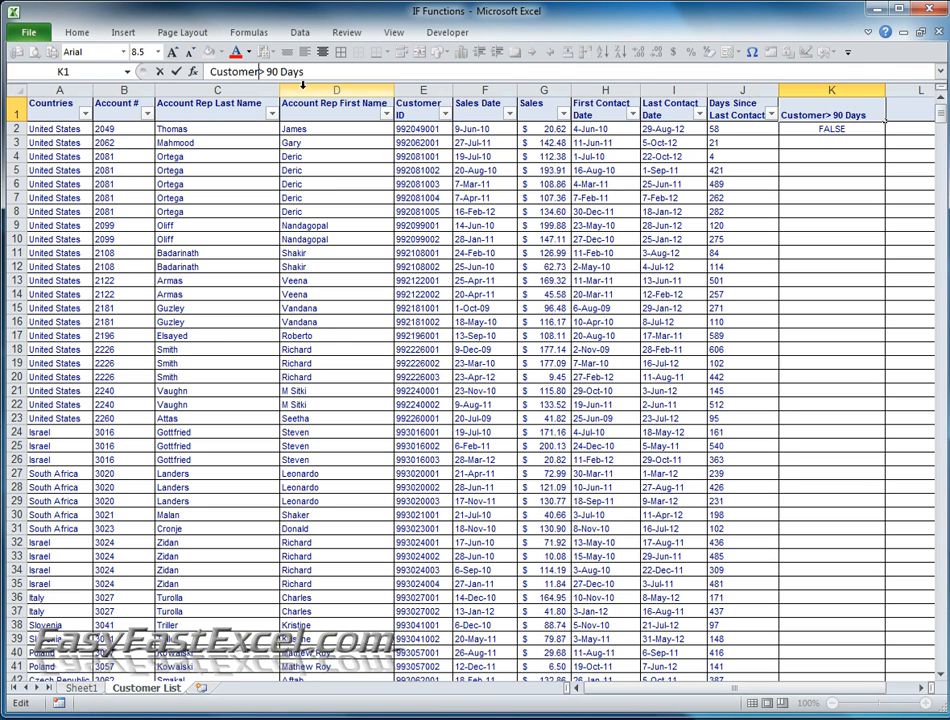
pyautogui.press('BackSpace')
pyautogui.press('BackSpace')
pyautogui.write('have not been contacted')
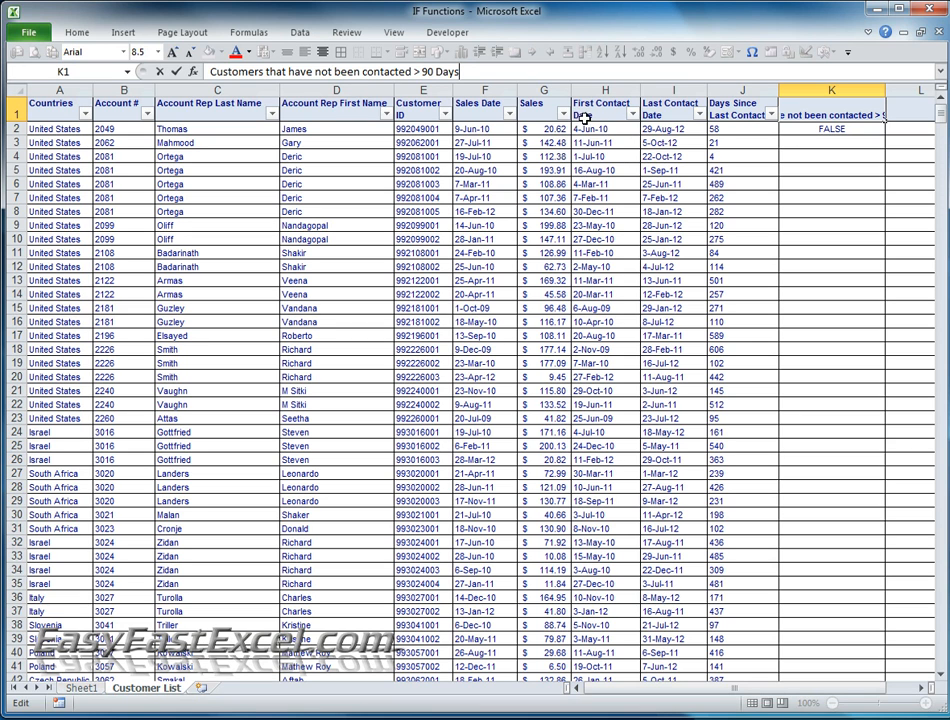
pyautogui.press('Return')
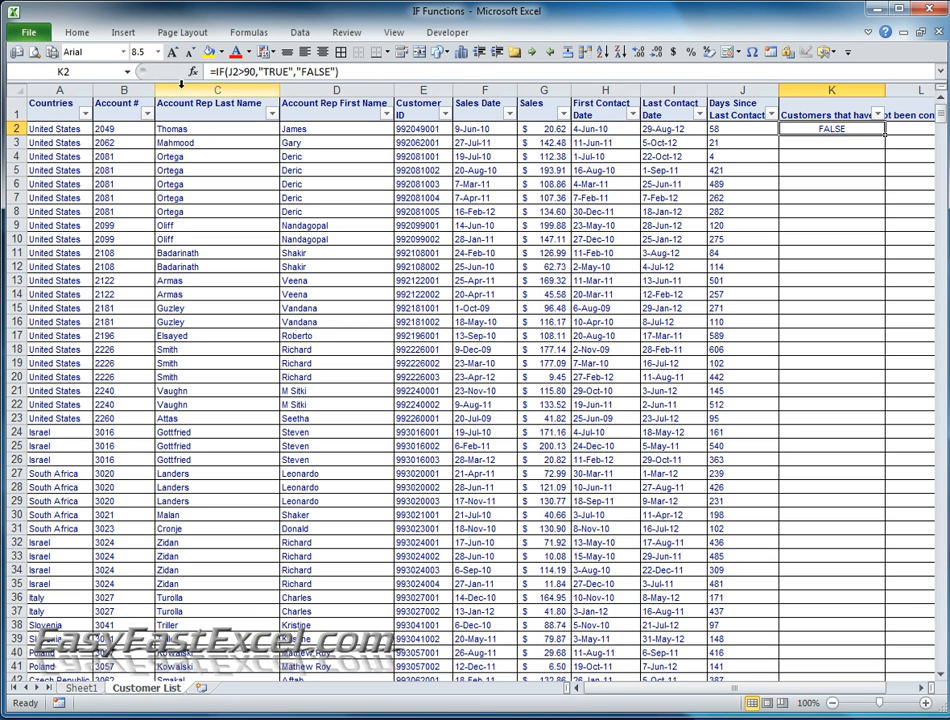
pyautogui.click(289, 72)
pyautogui.moveTo(289, 72); pyautogui.dragTo(264, 72)
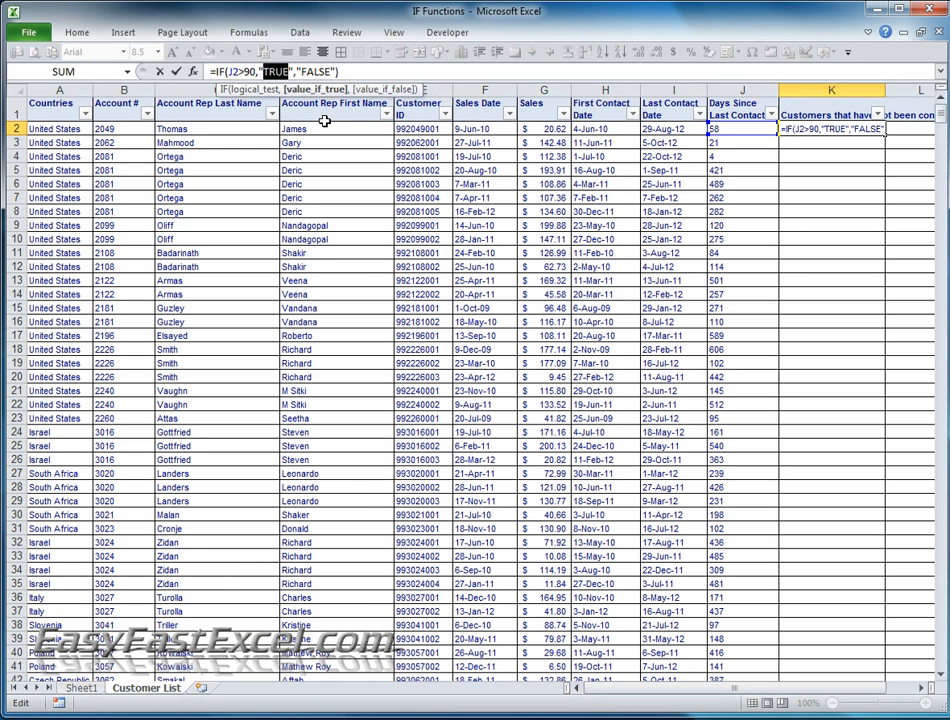
pyautogui.click(443, 75)
pyautogui.write('Sen')
pyautogui.press('BackSpace')
pyautogui.press('BackSpace')
pyautogui.press('BackSpace')
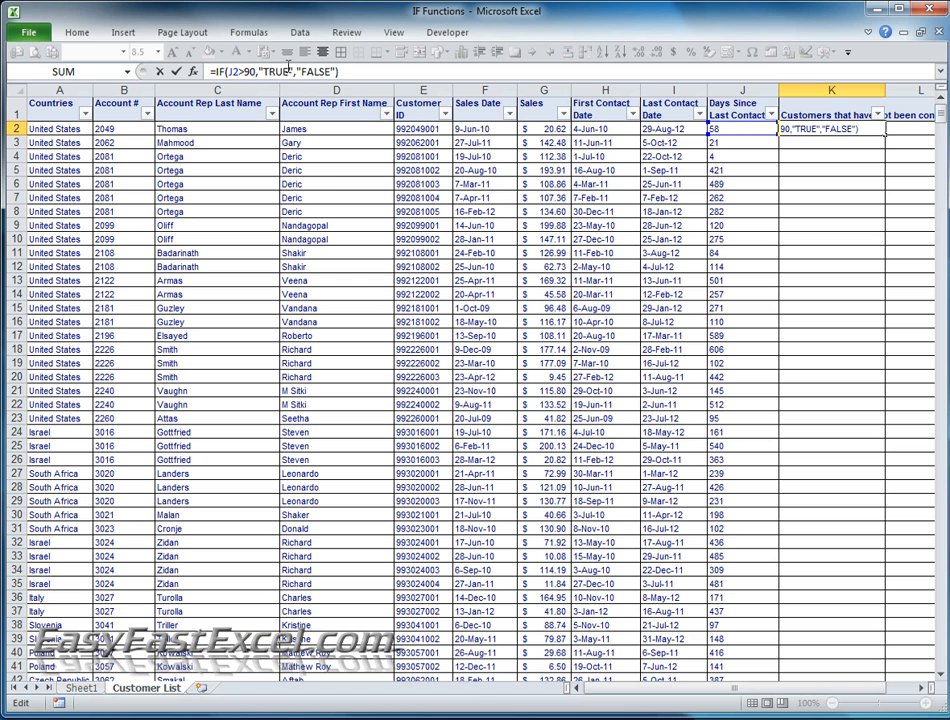
# - Replace the value-if-true text in the K2 formula with "Send Postcar"
pyautogui.click(288, 72)
pyautogui.press('BackSpace')
pyautogui.press('BackSpace')
pyautogui.press('BackSpace')
pyautogui.press('BackSpace')
pyautogui.write('Send Postcar')
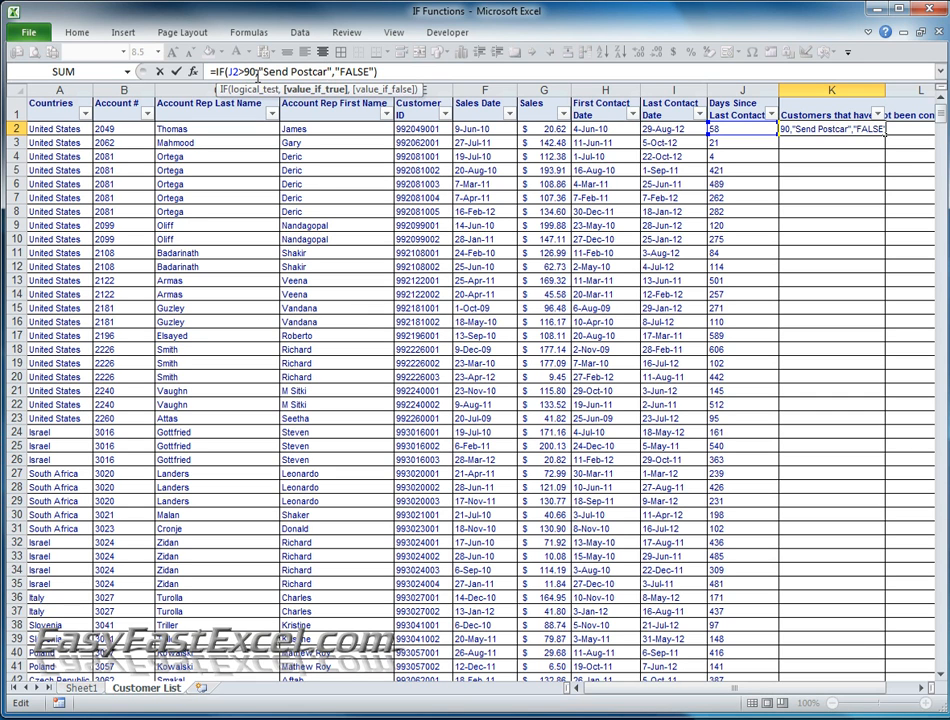
# - Replace the value-if-false text in the K2 formula with "Do not send postcard" and enter the formula
pyautogui.moveTo(337, 72)
pyautogui.mouseDown()
pyautogui.moveTo(366, 72)
pyautogui.moveTo(341, 72)
pyautogui.mouseUp()
pyautogui.click(366, 72)
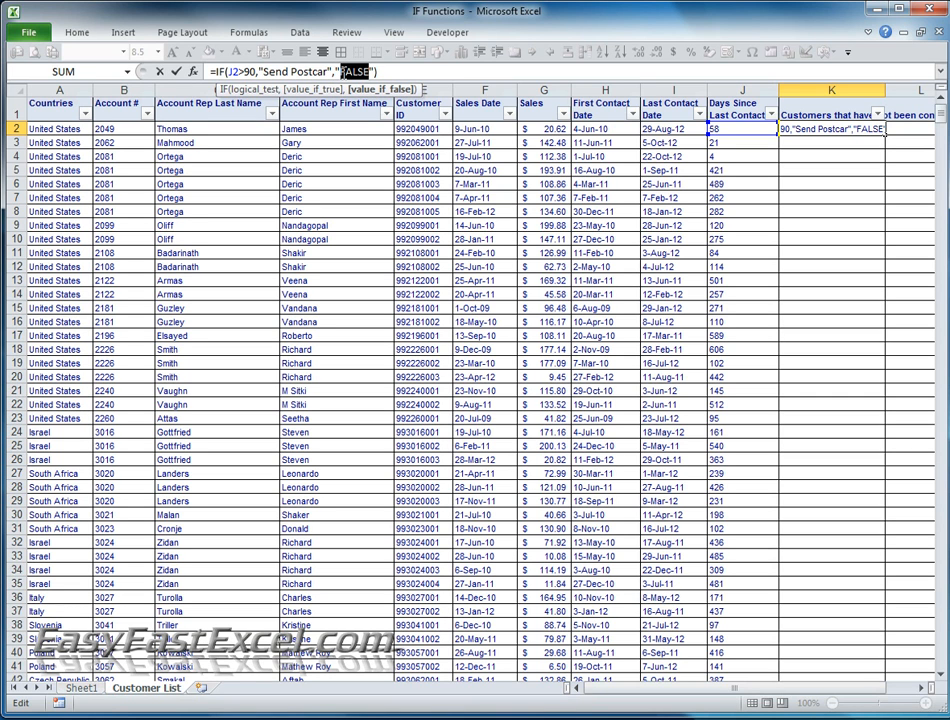
pyautogui.write('Do not send')
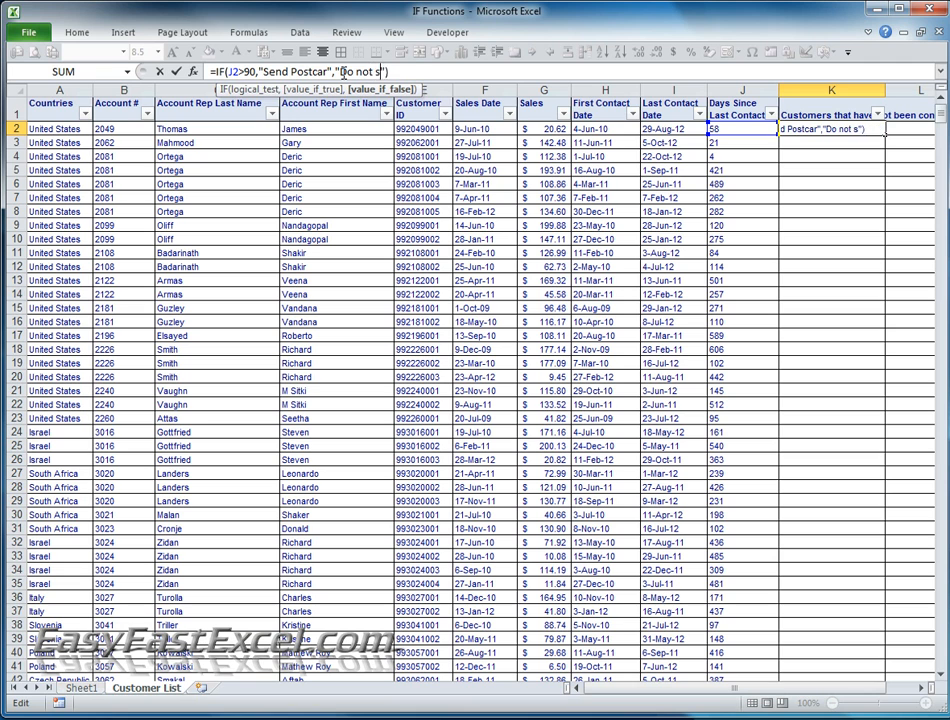
pyautogui.write(' postcard')
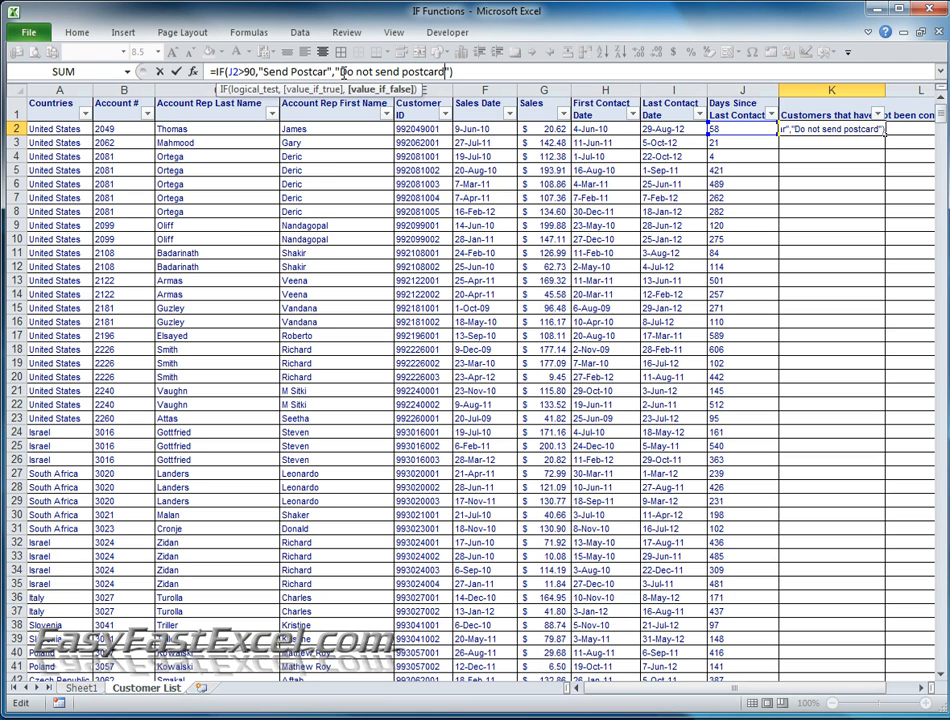
pyautogui.press('Return')
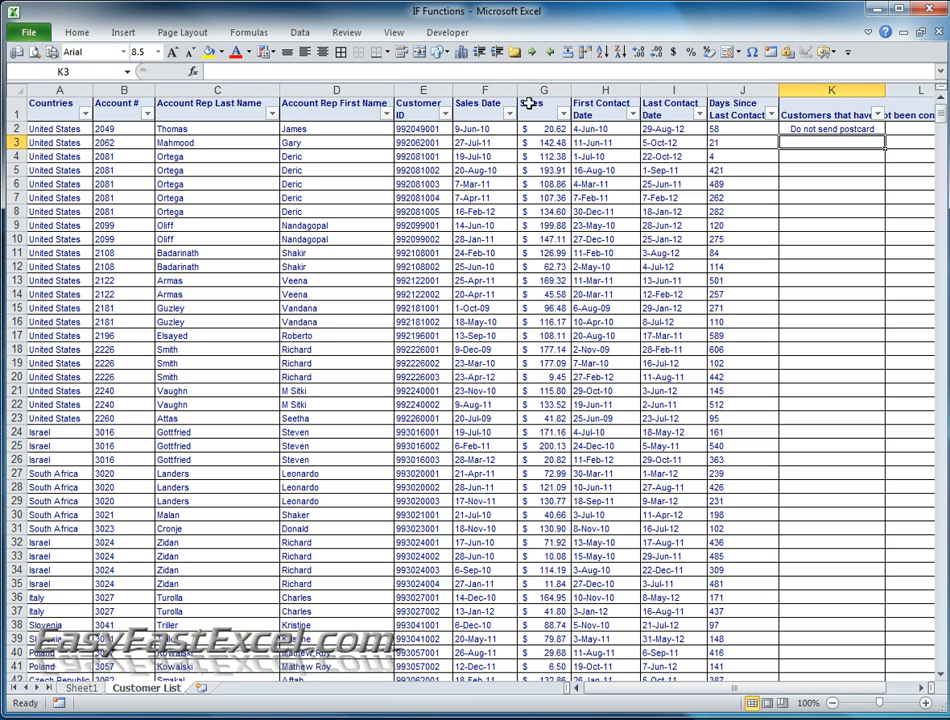
pyautogui.click(818, 131)
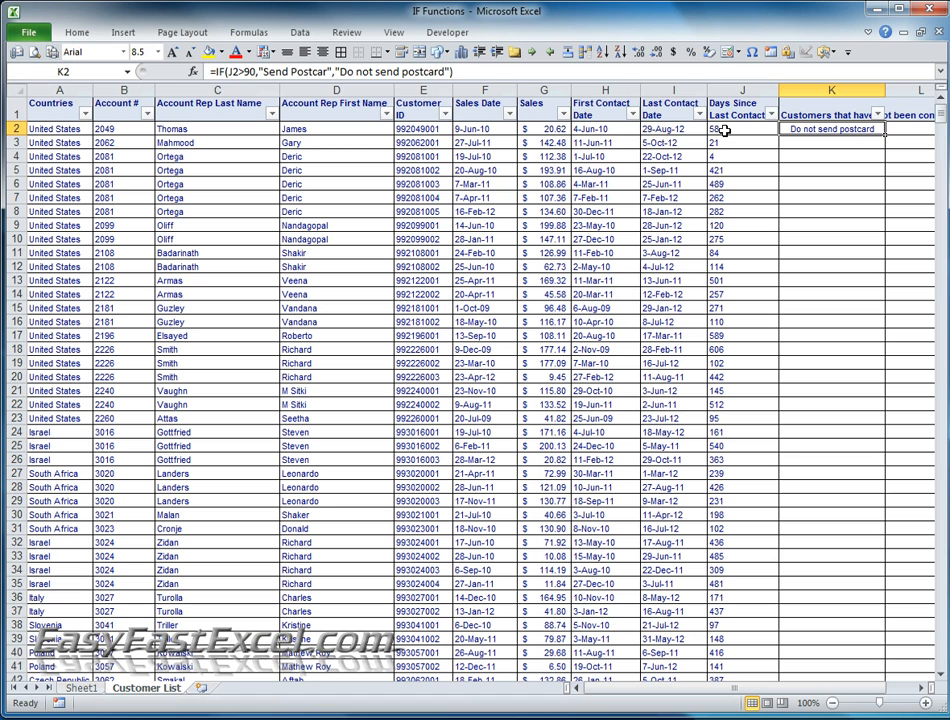
pyautogui.click(258, 71)
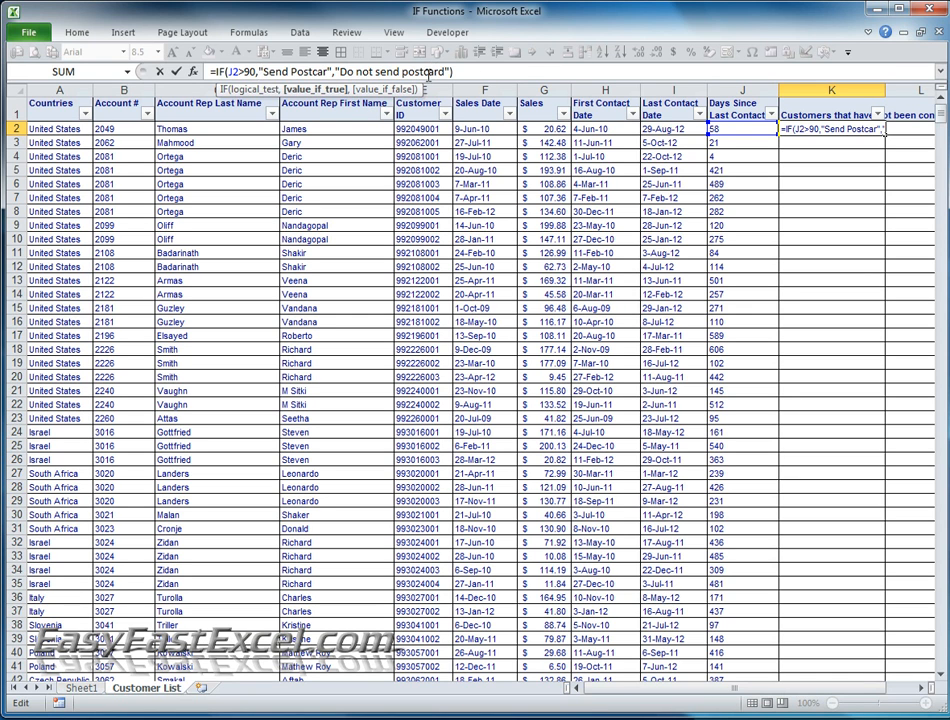
pyautogui.click(805, 145)
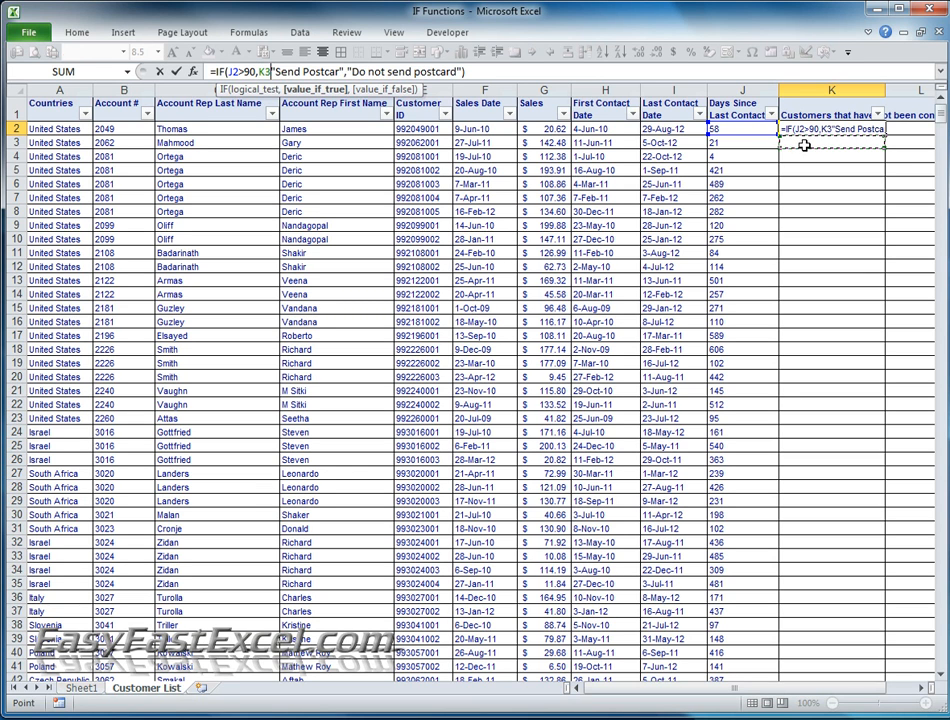
pyautogui.press('Escape')
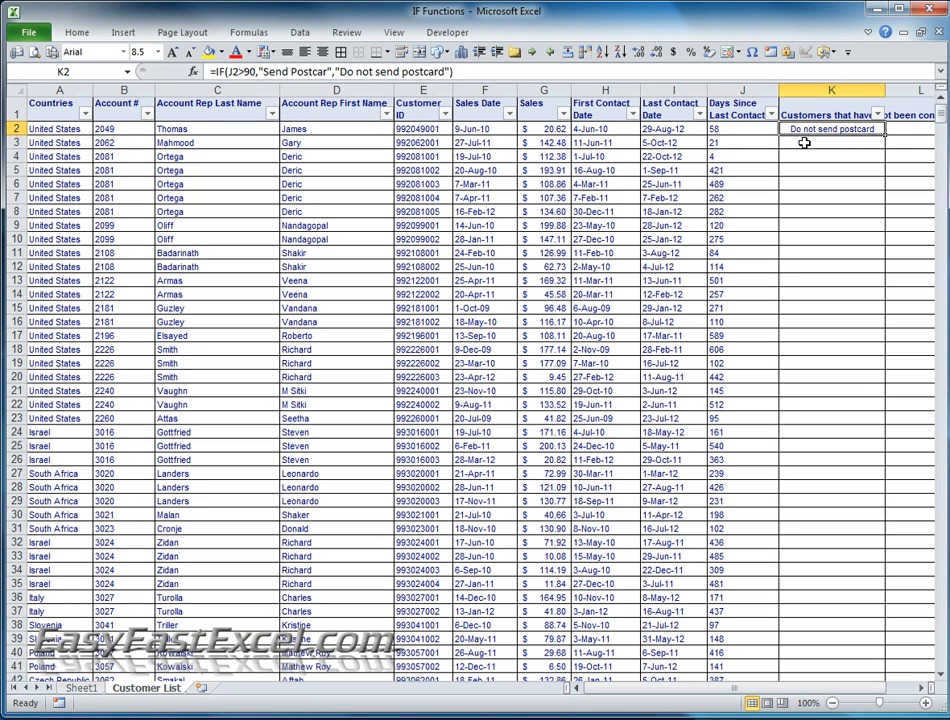
# - Copy the IF formula in K2 and paste it into K3 through K1185, the last row of the customer list
pyautogui.click(808, 155)
pyautogui.click(808, 131)
pyautogui.hotkey('ctrl', 'c')
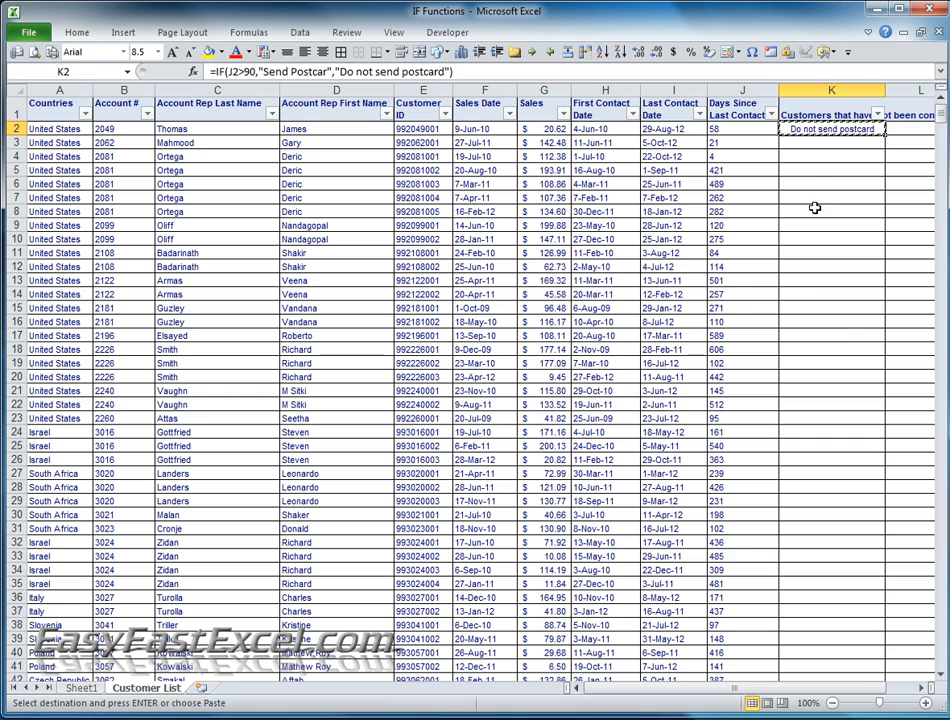
pyautogui.moveTo(812, 143); pyautogui.dragTo(868, 660)
pyautogui.scroll(-20, 815, 547)
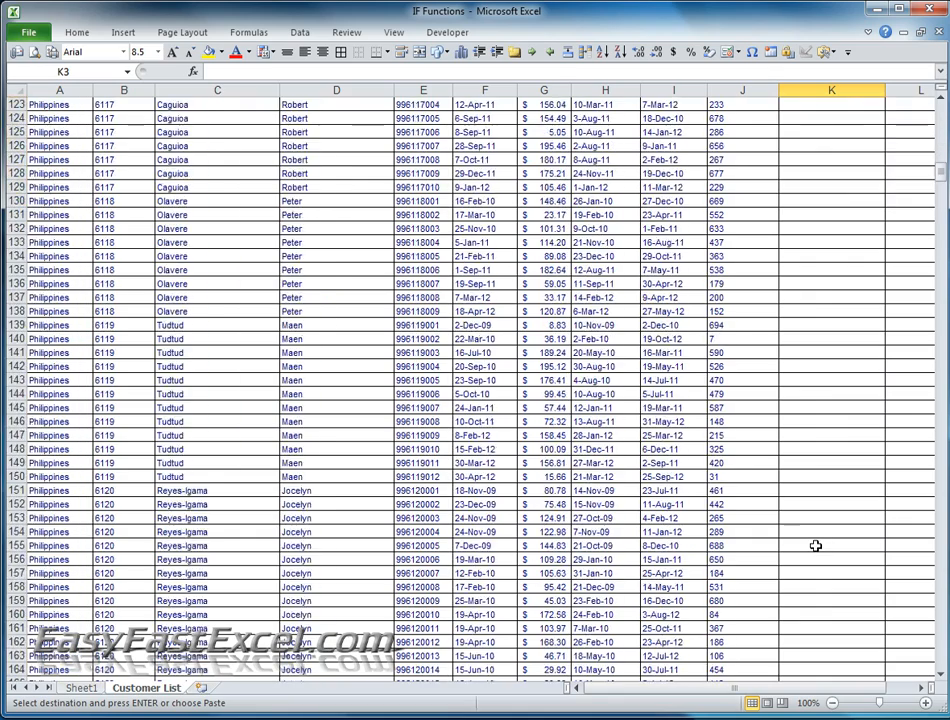
pyautogui.moveTo(938, 213); pyautogui.dragTo(942, 650)
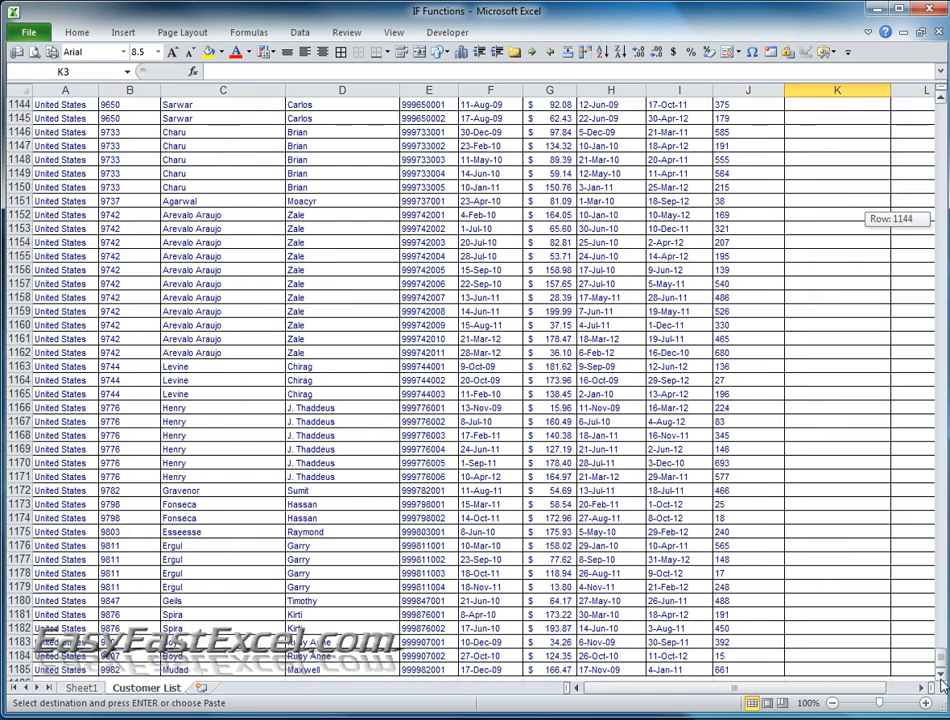
pyautogui.keyDown('shift'); pyautogui.click(818, 668); pyautogui.keyUp('shift')
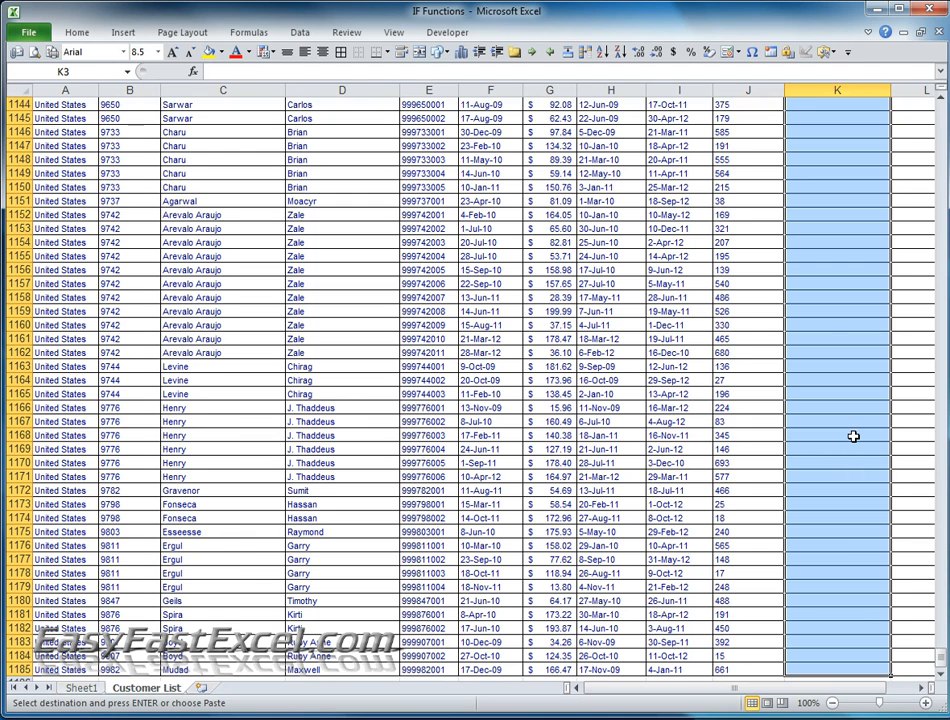
pyautogui.hotkey('ctrl', 'v')
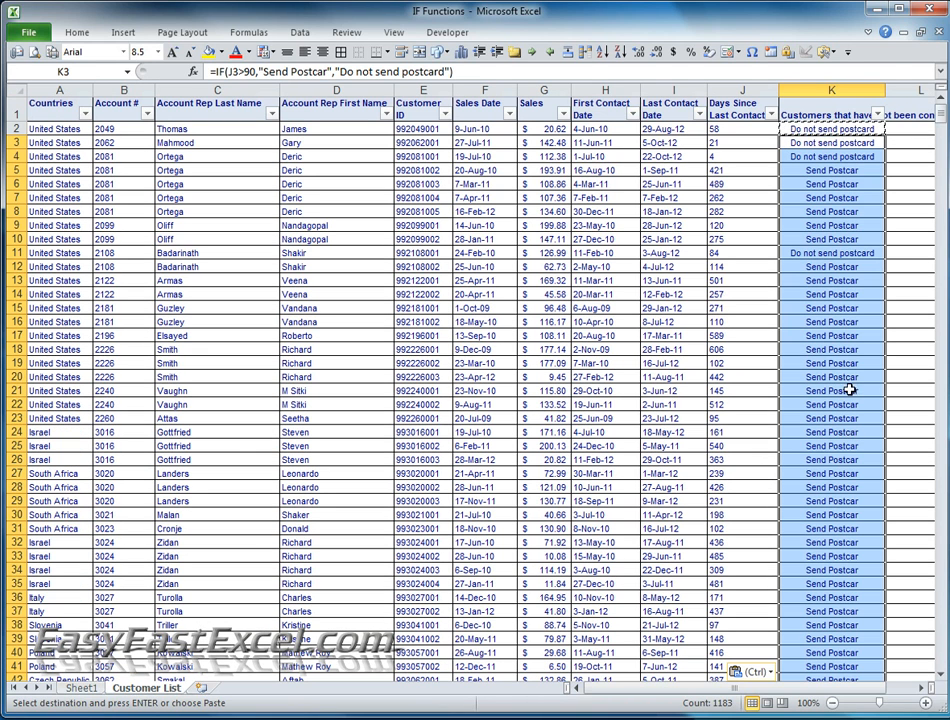
pyautogui.click(843, 146)
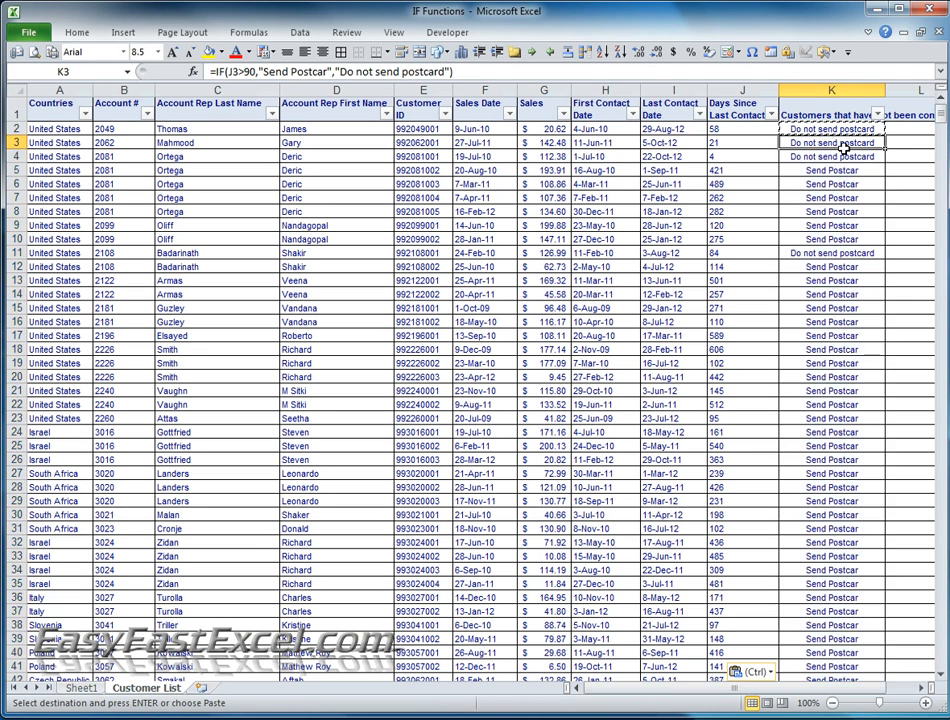
pyautogui.press('Escape')
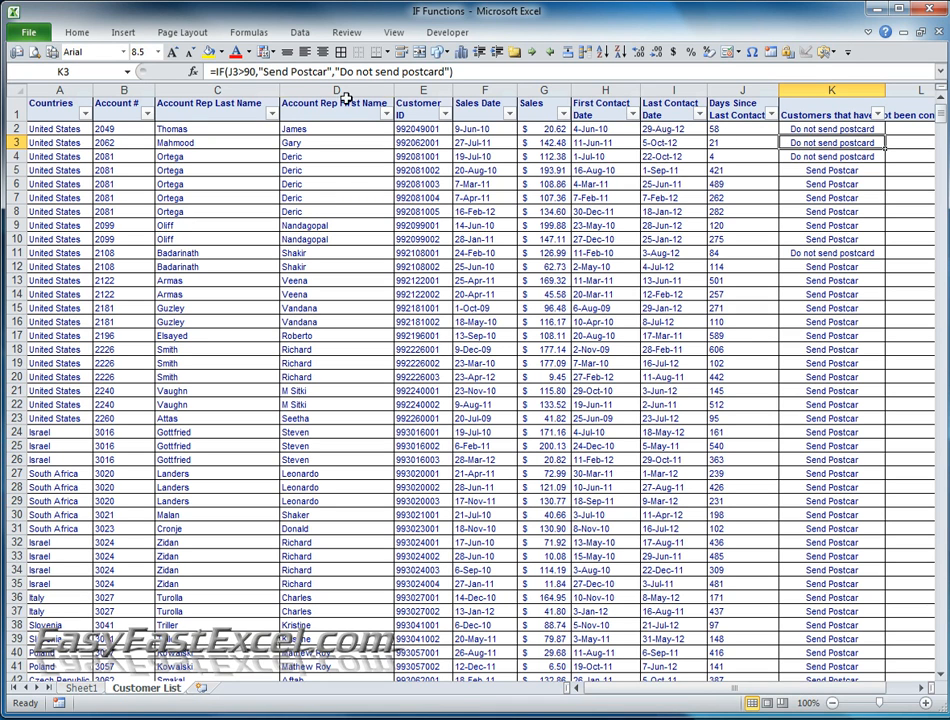
# - Check cell by cell down column K that each copied IF formula tests the days value in its own row
pyautogui.press('Down')
pyautogui.press('Down')
pyautogui.press('Down')
pyautogui.press('Down')
pyautogui.press('Down')
pyautogui.press('Down')
pyautogui.press('Down')
pyautogui.press('Down')
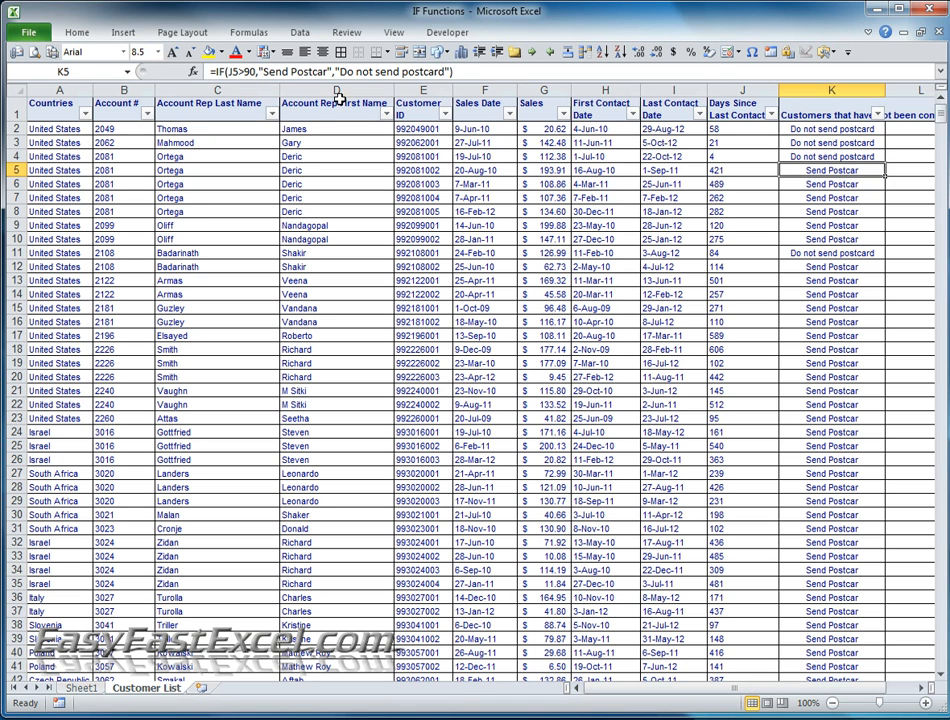
pyautogui.press('Down')
pyautogui.press('Down')
pyautogui.press('Down')
pyautogui.press('Down')
pyautogui.press('Down')
pyautogui.press('Down')
pyautogui.press('Down')
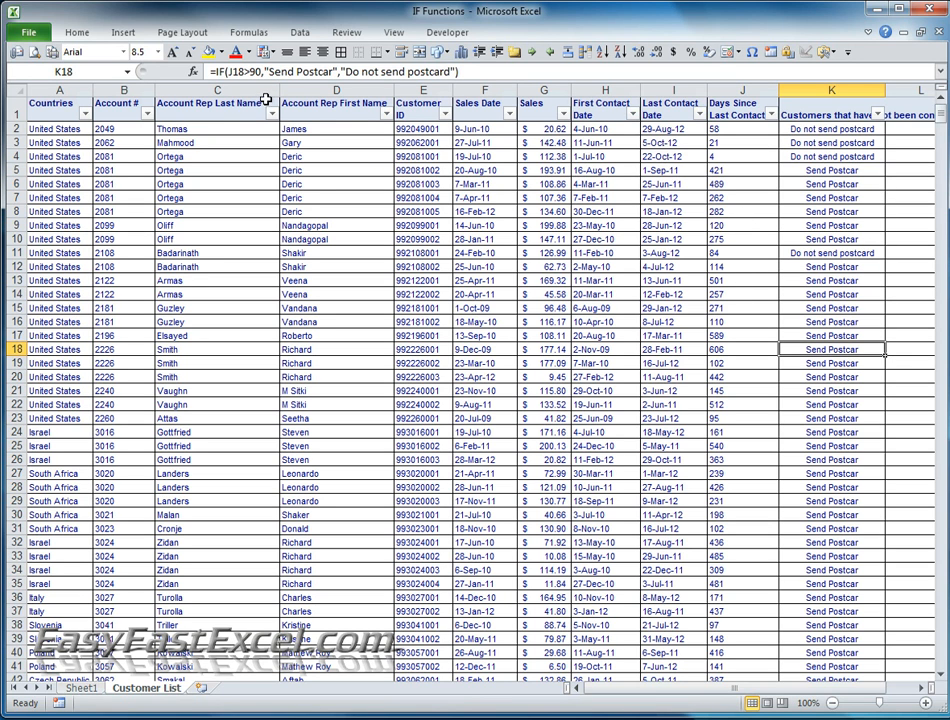
pyautogui.press('Down')
pyautogui.press('Down')
pyautogui.press('Down')
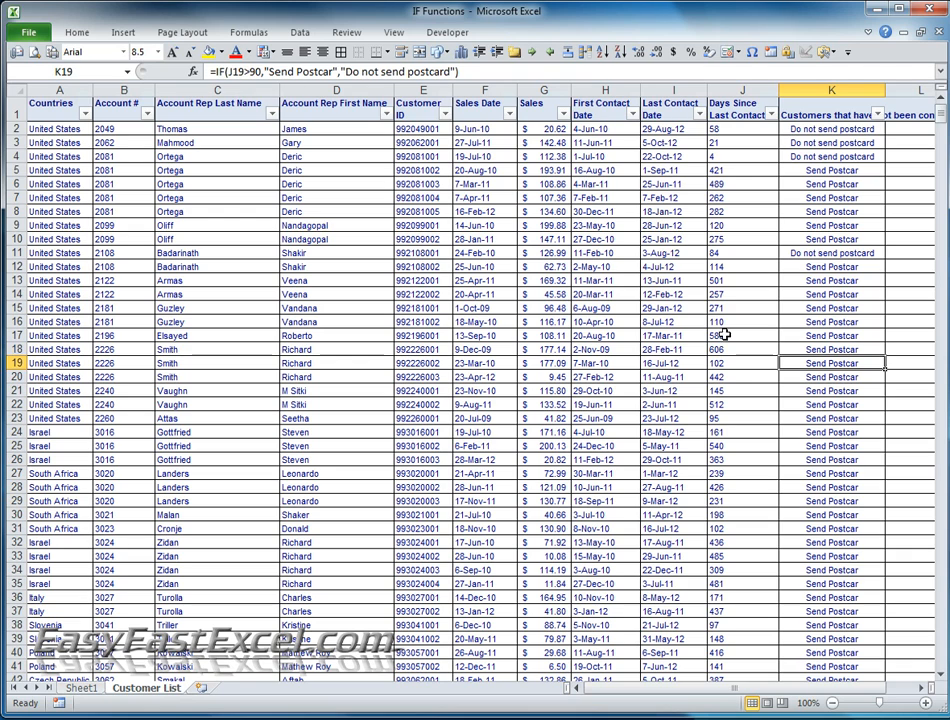
pyautogui.click(818, 294)
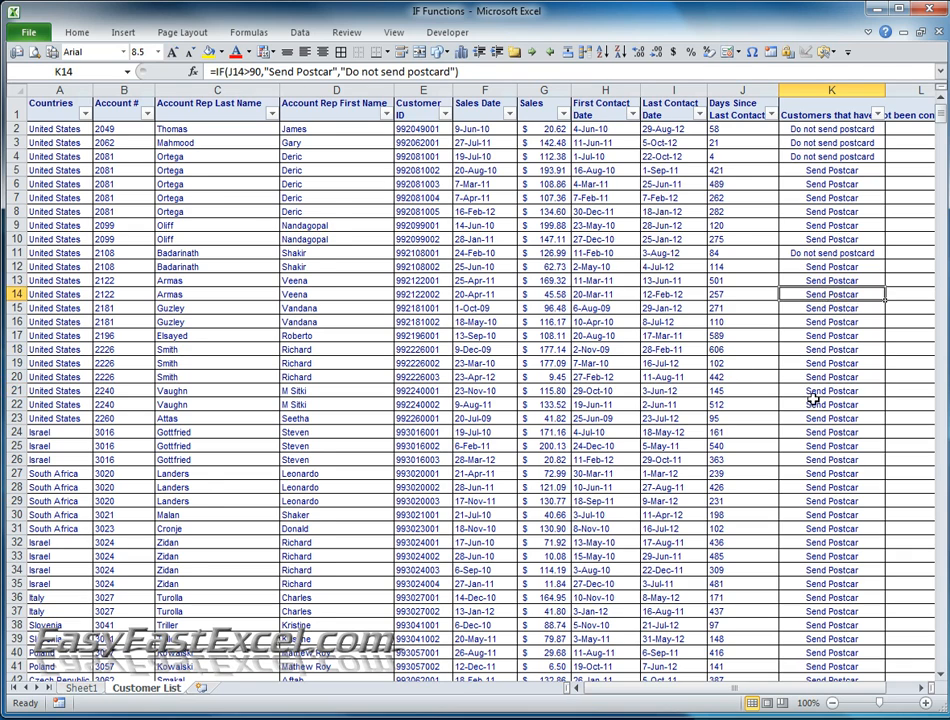
# - Compare the postcard results in column K with the days since last contact further down the customer list
pyautogui.scroll(-20, 786, 430)
pyautogui.click(818, 460)
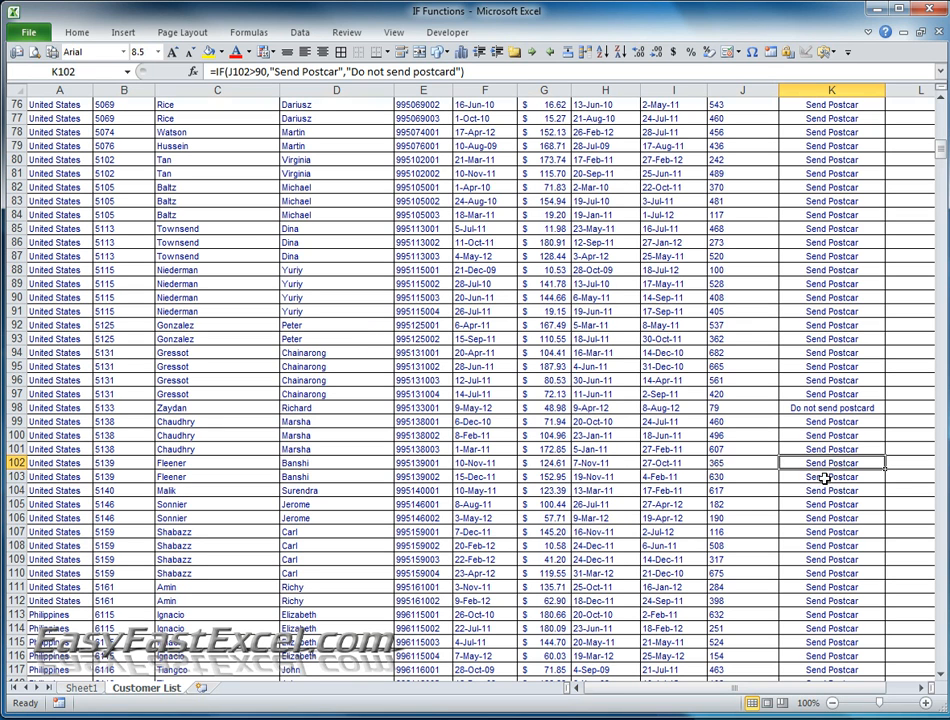
pyautogui.scroll(-11, 833, 510)
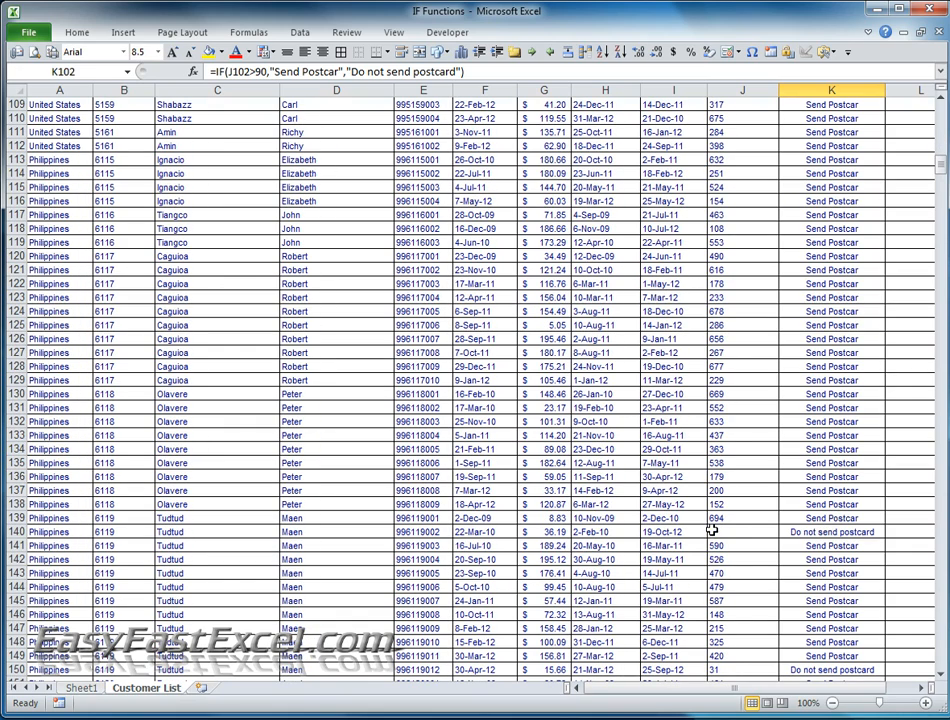
pyautogui.click(775, 462)
pyautogui.scroll(20, 775, 461)
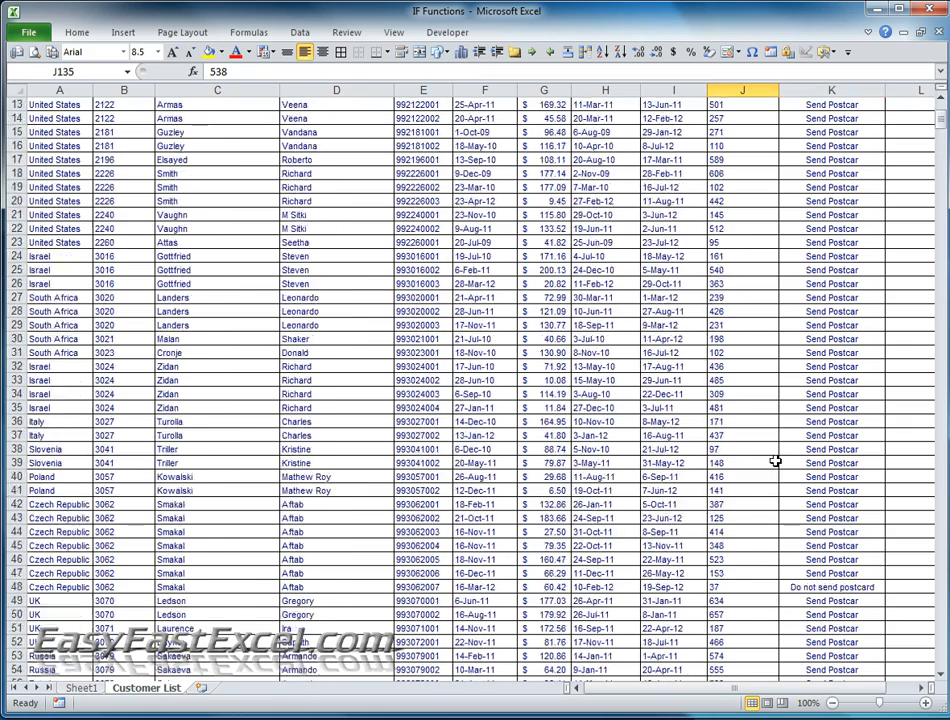
pyautogui.scroll(4, 775, 462)
pyautogui.click(820, 90)
pyautogui.click(838, 180)
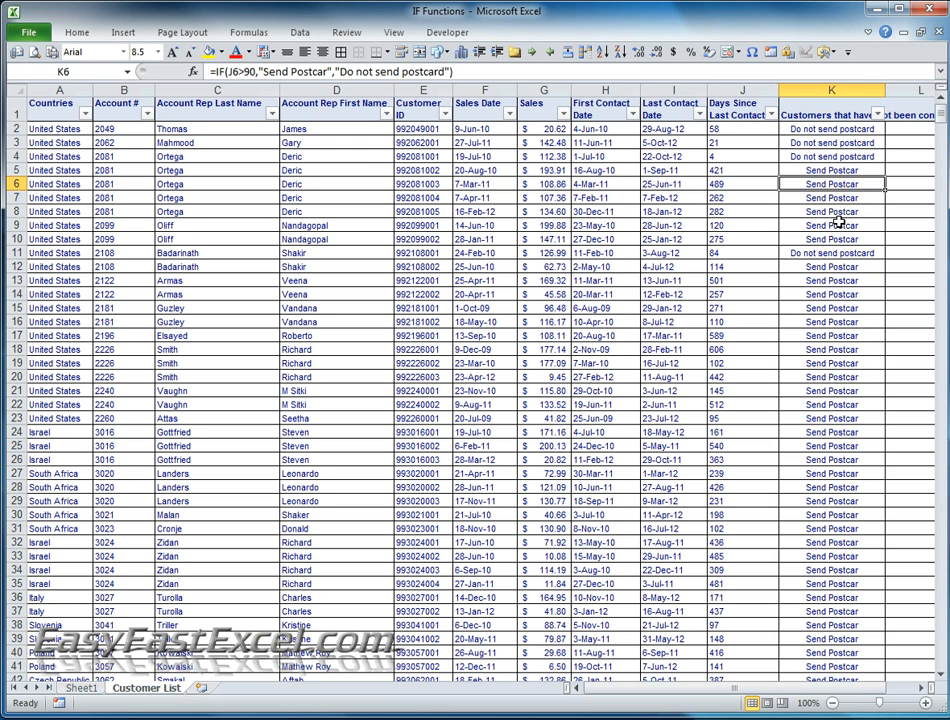
pyautogui.click(790, 197)
pyautogui.click(820, 160)
pyautogui.click(814, 170)
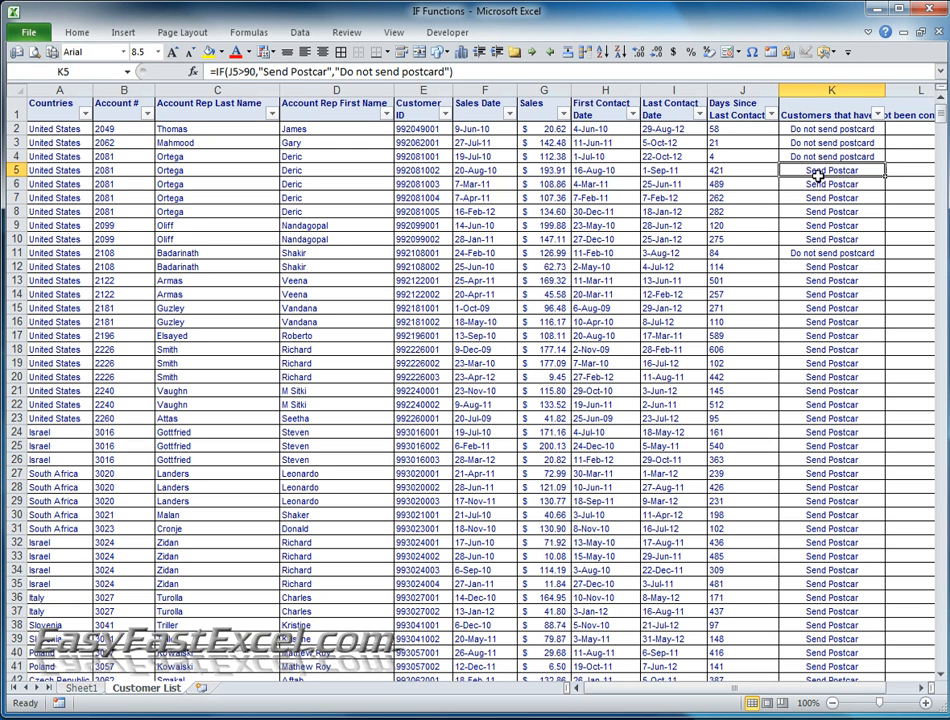
pyautogui.click(802, 228)
pyautogui.click(812, 198)
pyautogui.click(815, 183)
pyautogui.click(820, 104)
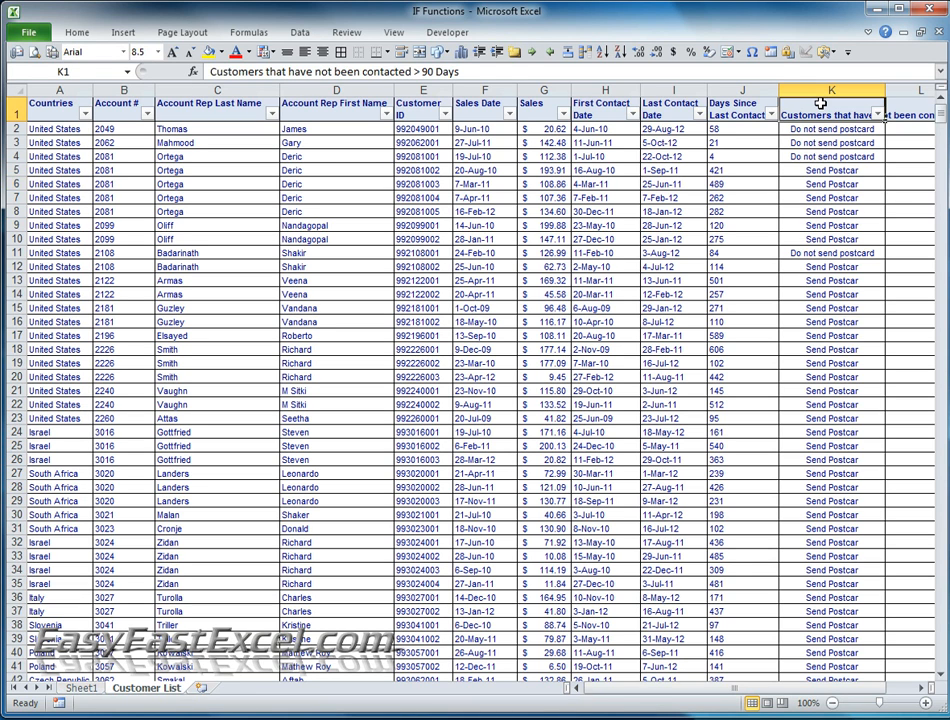